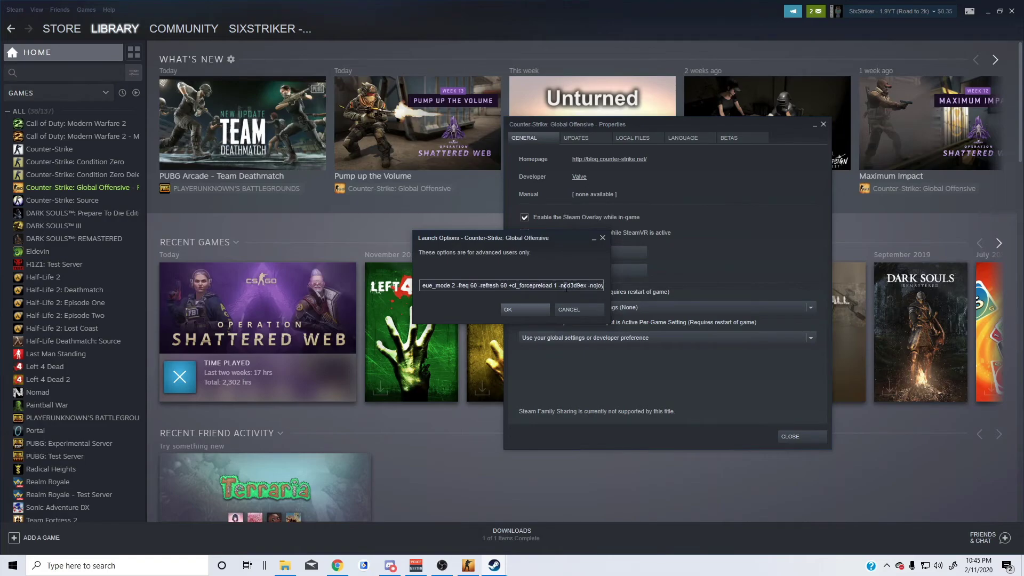
Step: Review the Counter-Strike: Global Offensive launch options, from -novid and -tickrate through to the -freq and -refresh entries
{"action": "left_click_drag", "start_coordinate": [559, 286], "coordinate": [432, 286]}
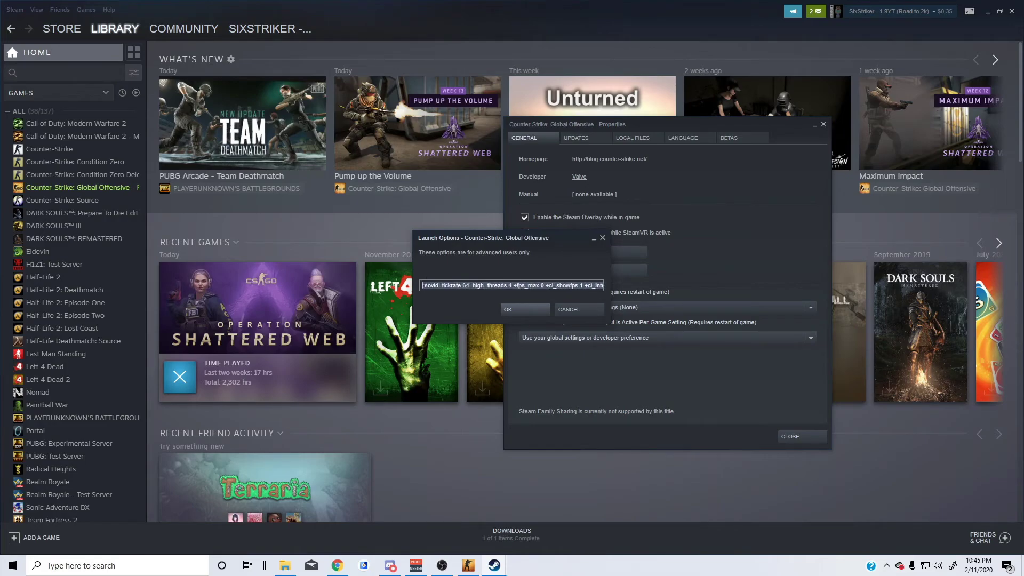
{"action": "left_click", "coordinate": [471, 286]}
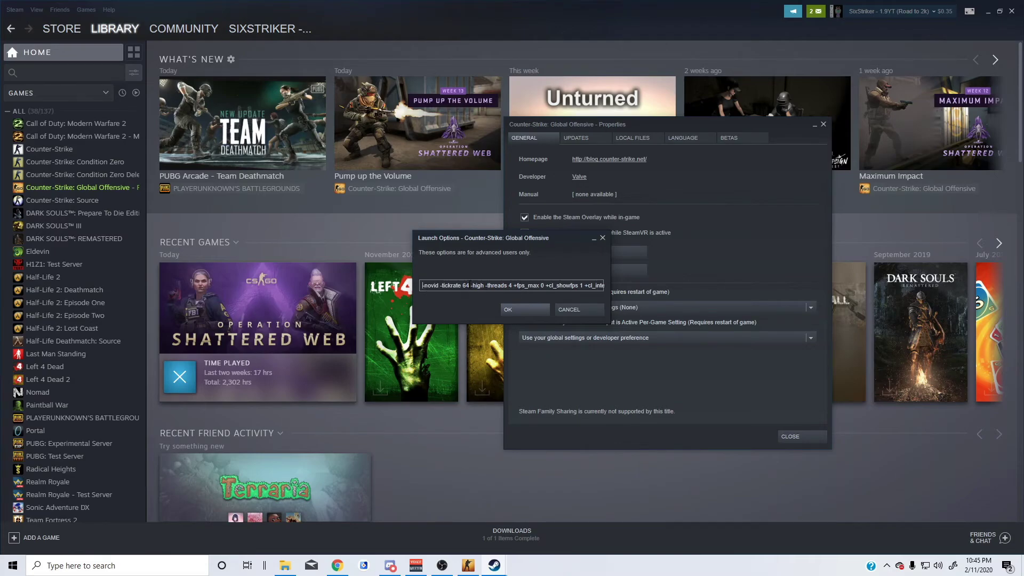
{"action": "key", "text": "ctrl+a"}
{"action": "left_click", "coordinate": [490, 288]}
{"action": "left_click", "coordinate": [464, 286]}
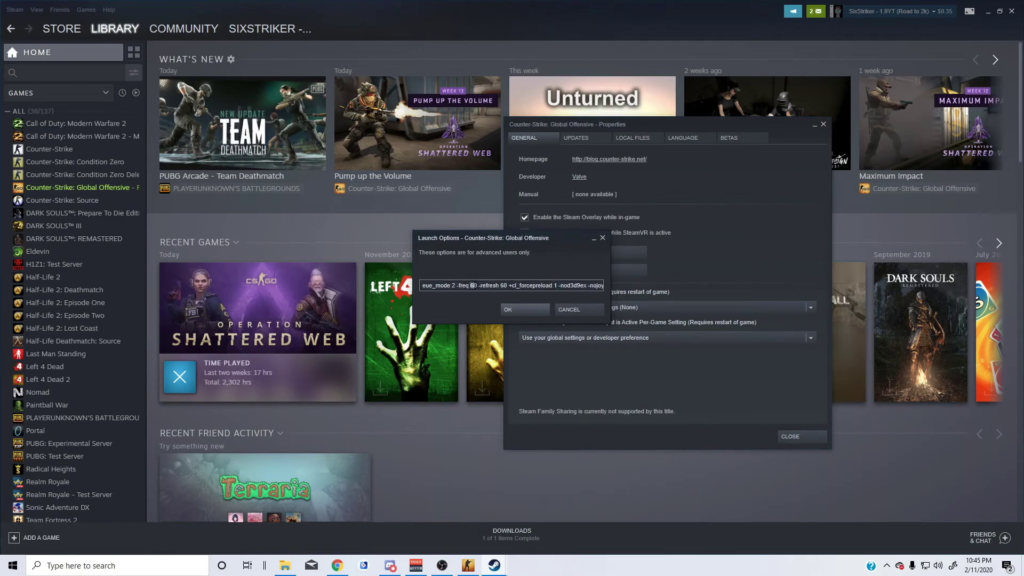
{"action": "type", "text": "6"}
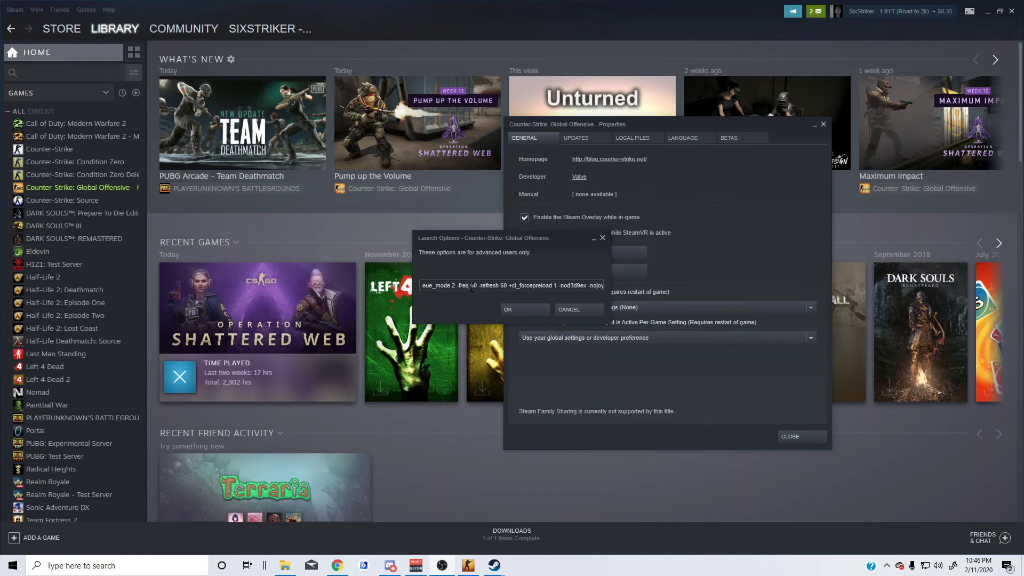
{"action": "left_click_drag", "start_coordinate": [474, 288], "coordinate": [405, 289]}
{"action": "left_click", "coordinate": [546, 286]}
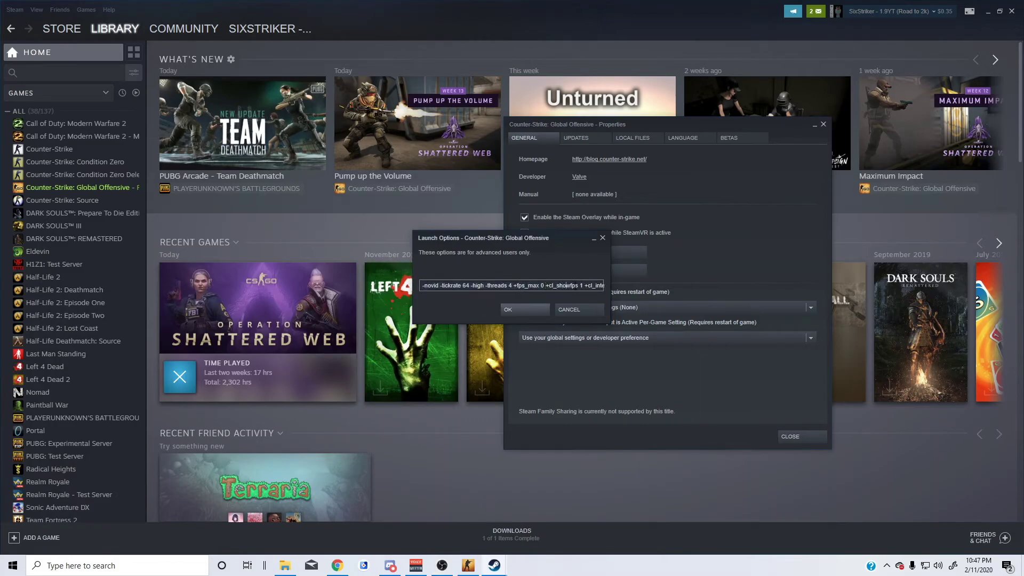
Step: Examine the interpolation, rate, update rate and command rate entries in the game's launch options
{"action": "key", "text": "Right"}
{"action": "key", "text": "Right"}
{"action": "key", "text": "Right"}
{"action": "key", "text": "Right"}
{"action": "key", "text": "Right"}
{"action": "key", "text": "Right"}
{"action": "key", "text": "Right"}
{"action": "key", "text": "Right"}
{"action": "key", "text": "Right"}
{"action": "key", "text": "Right"}
{"action": "key", "text": "Right"}
{"action": "key", "text": "Right"}
{"action": "key", "text": "Right"}
{"action": "key", "text": "Right"}
{"action": "key", "text": "Right"}
{"action": "key", "text": "Right"}
{"action": "key", "text": "Right"}
{"action": "key", "text": "Right"}
{"action": "key", "text": "Right"}
{"action": "key", "text": "Right"}
{"action": "key", "text": "Right"}
{"action": "key", "text": "Right"}
{"action": "key", "text": "Right"}
{"action": "key", "text": "Right"}
{"action": "key", "text": "Right"}
{"action": "key", "text": "Right"}
{"action": "key", "text": "Right"}
{"action": "key", "text": "Right"}
{"action": "key", "text": "Right"}
{"action": "key", "text": "Right"}
{"action": "key", "text": "Right"}
{"action": "key", "text": "Right"}
{"action": "key", "text": "Right"}
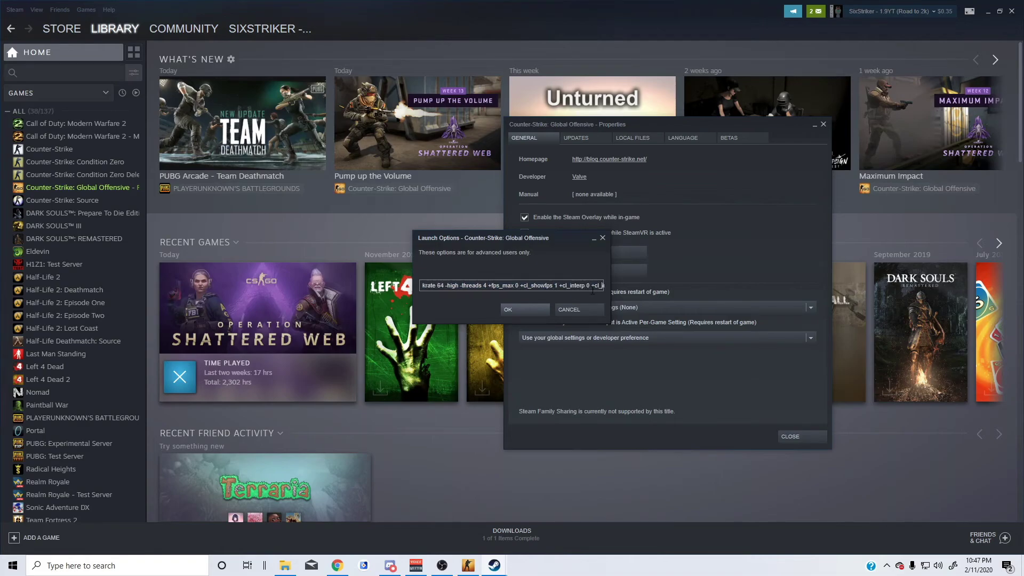
{"action": "key", "text": "Left"}
{"action": "key", "text": "Left"}
{"action": "key", "text": "Left"}
{"action": "key", "text": "Left"}
{"action": "key", "text": "Left"}
{"action": "key", "text": "Left"}
{"action": "key", "text": "Left"}
{"action": "key", "text": "Left"}
{"action": "key", "text": "Left"}
{"action": "key", "text": "Left"}
{"action": "key", "text": "Left"}
{"action": "key", "text": "Left"}
{"action": "key", "text": "Left"}
{"action": "key", "text": "Left"}
{"action": "key", "text": "Left"}
{"action": "key", "text": "Left"}
{"action": "key", "text": "Left"}
{"action": "key", "text": "Left"}
{"action": "key", "text": "Left"}
{"action": "key", "text": "Left"}
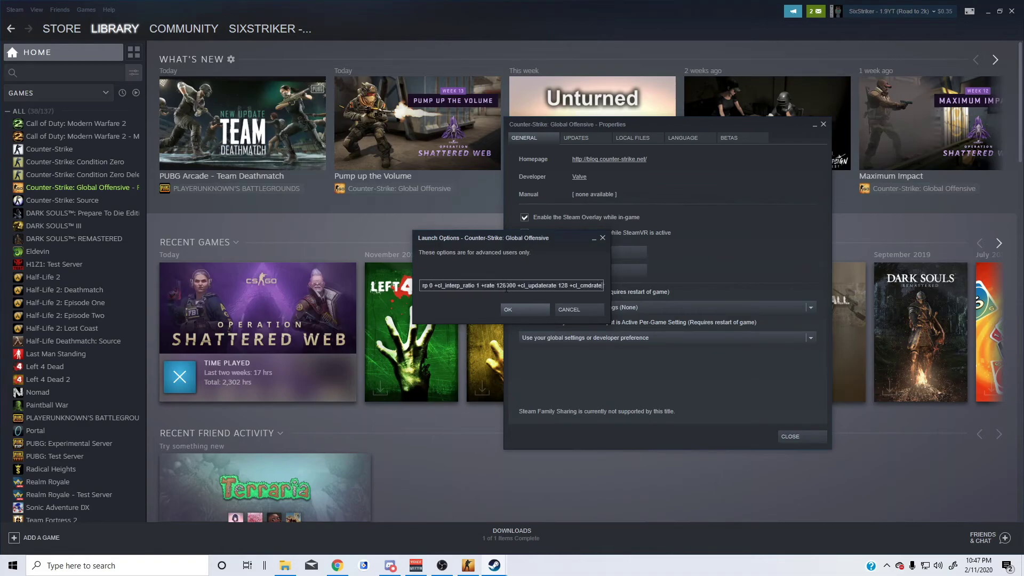
{"action": "left_click", "coordinate": [507, 284], "text": "shift"}
{"action": "left_click", "coordinate": [511, 288]}
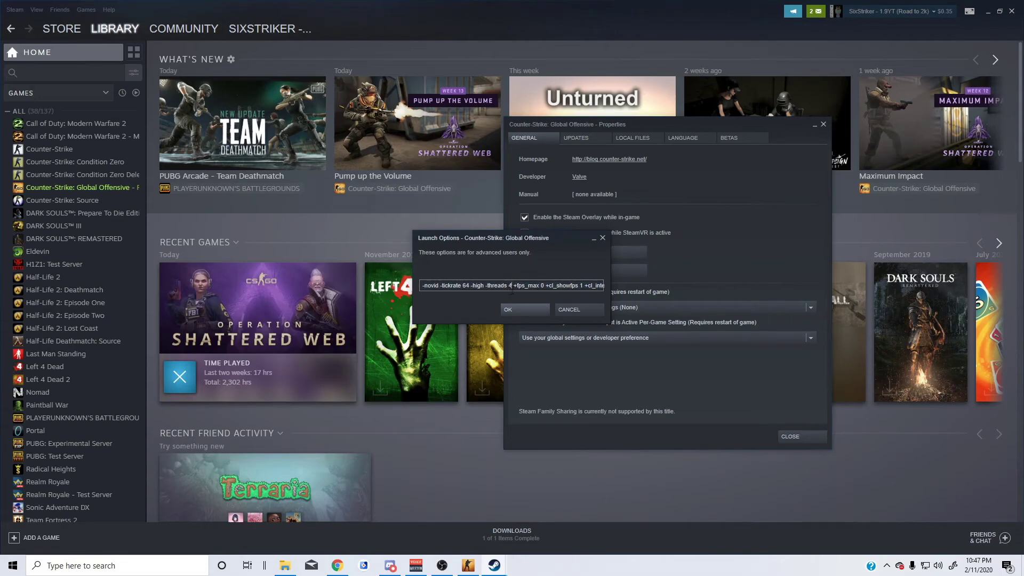
Step: Open the properties of This PC in File Explorer to check the processor and memory, closing the windows when done
{"action": "left_click", "coordinate": [288, 570]}
{"action": "right_click", "coordinate": [287, 569]}
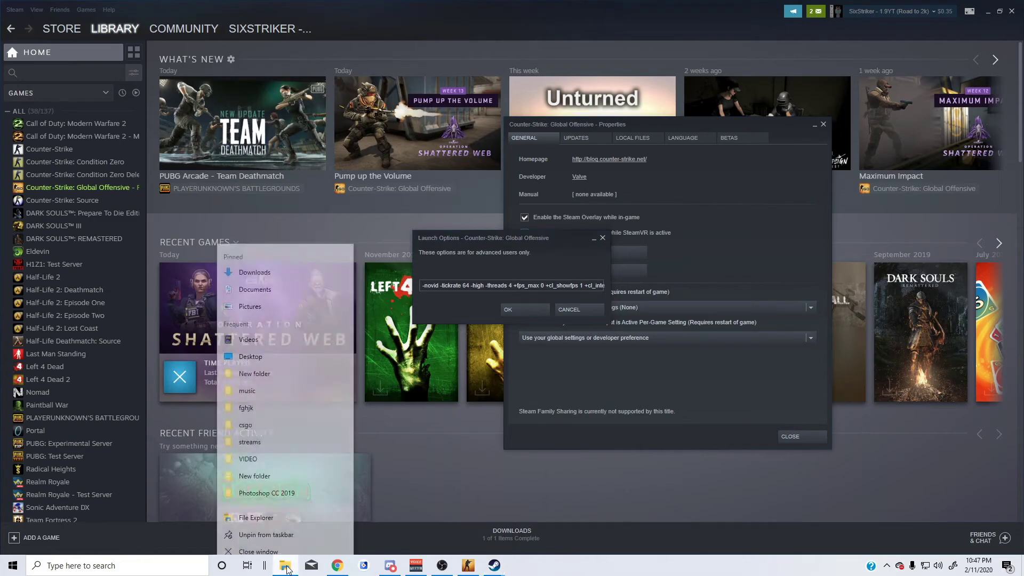
{"action": "left_click", "coordinate": [256, 510]}
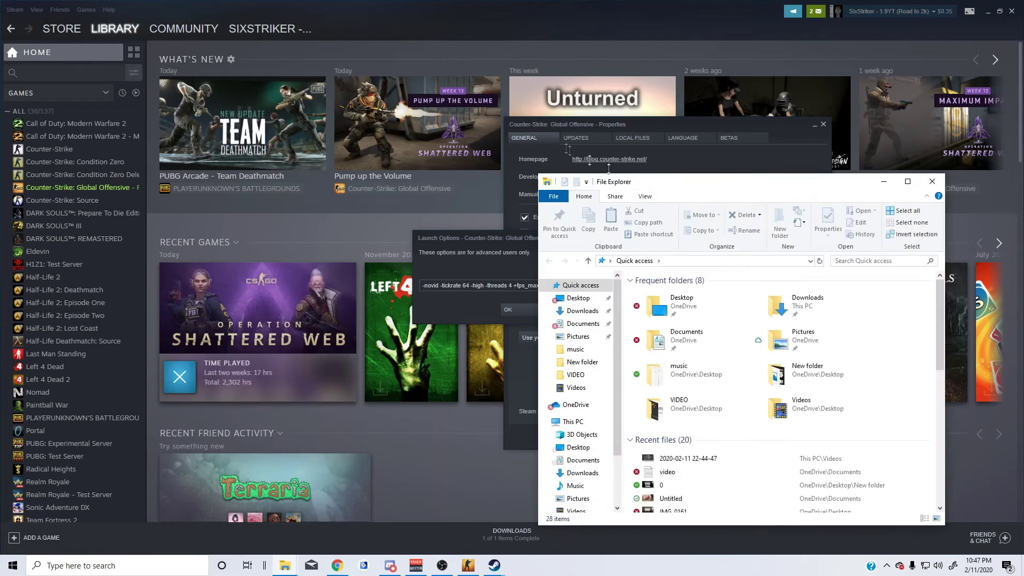
{"action": "right_click", "coordinate": [575, 356]}
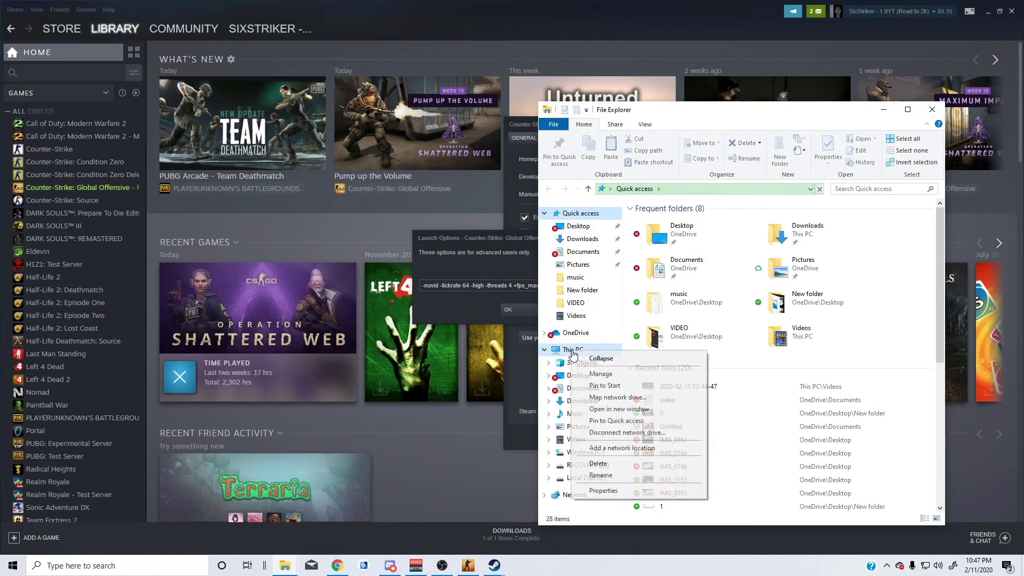
{"action": "left_click", "coordinate": [647, 490]}
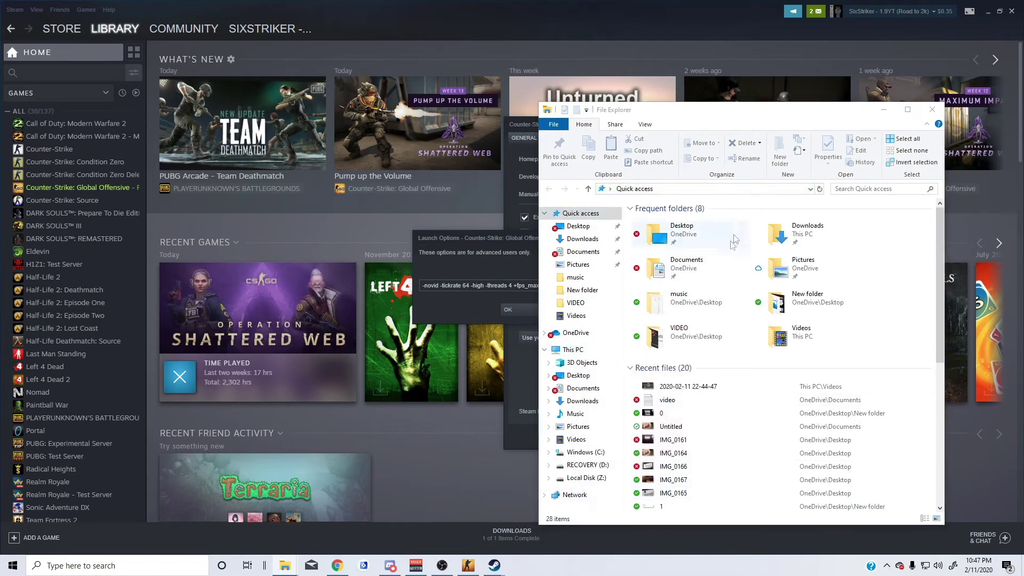
{"action": "left_click", "coordinate": [932, 110]}
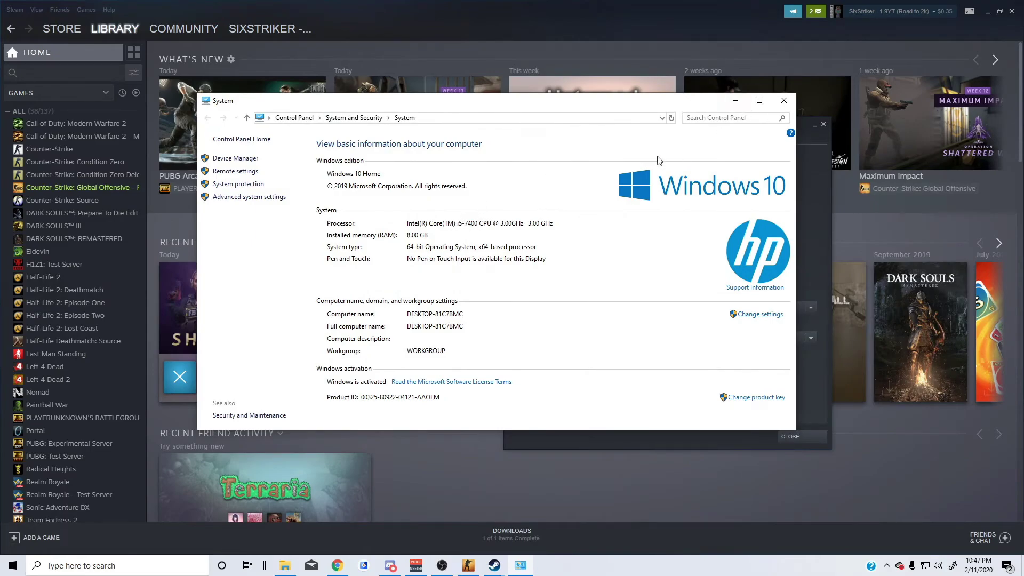
{"action": "left_click", "coordinate": [784, 100]}
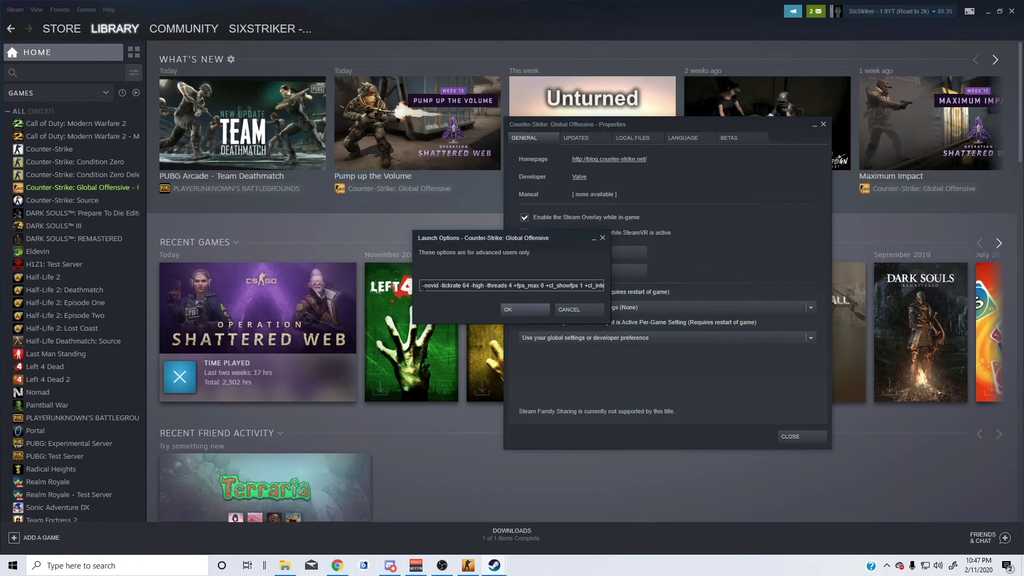
Step: Save the Counter-Strike: Global Offensive launch options and close the game's properties
{"action": "left_click_drag", "start_coordinate": [424, 286], "coordinate": [622, 283]}
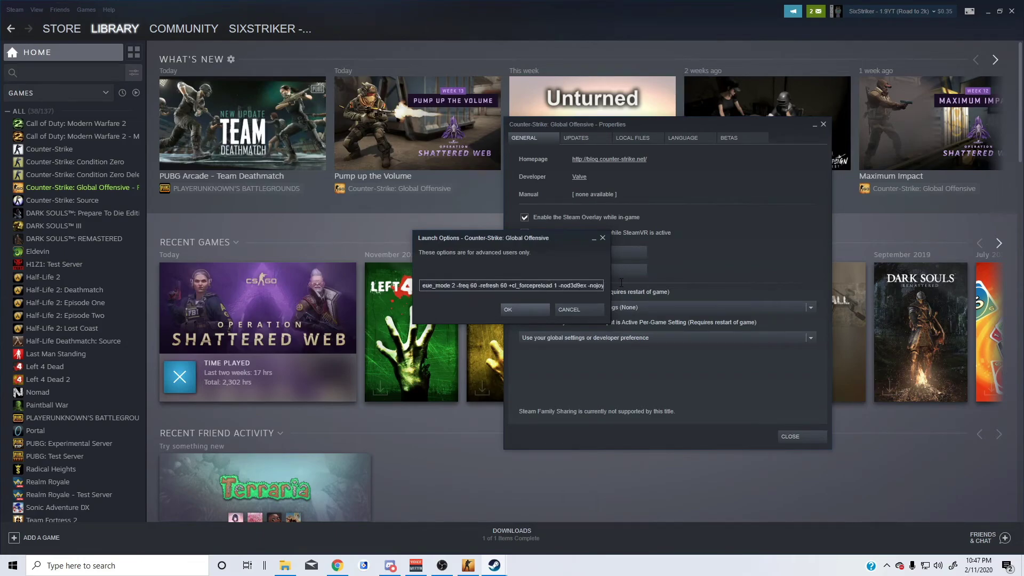
{"action": "left_click", "coordinate": [532, 309]}
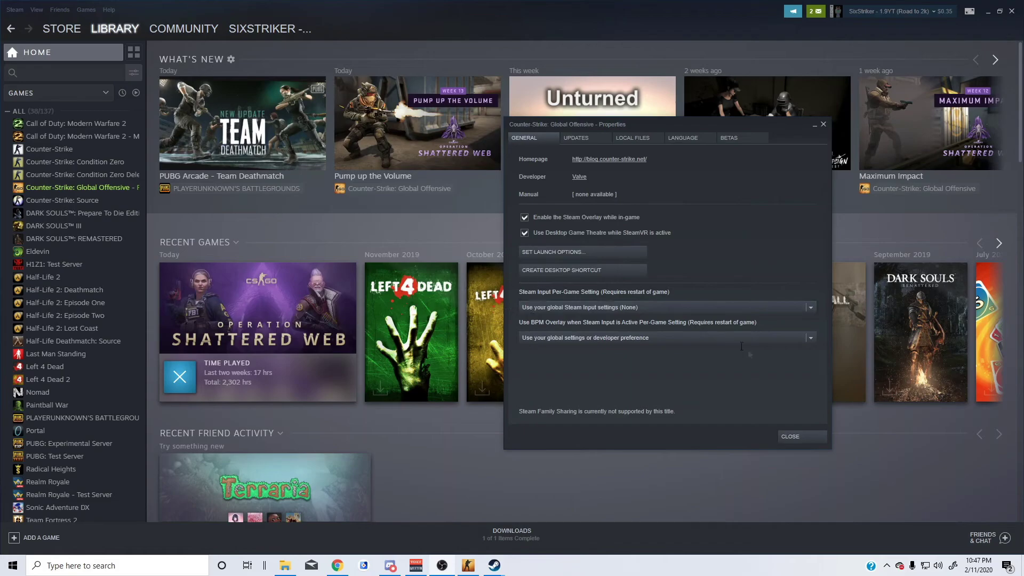
{"action": "left_click", "coordinate": [800, 438]}
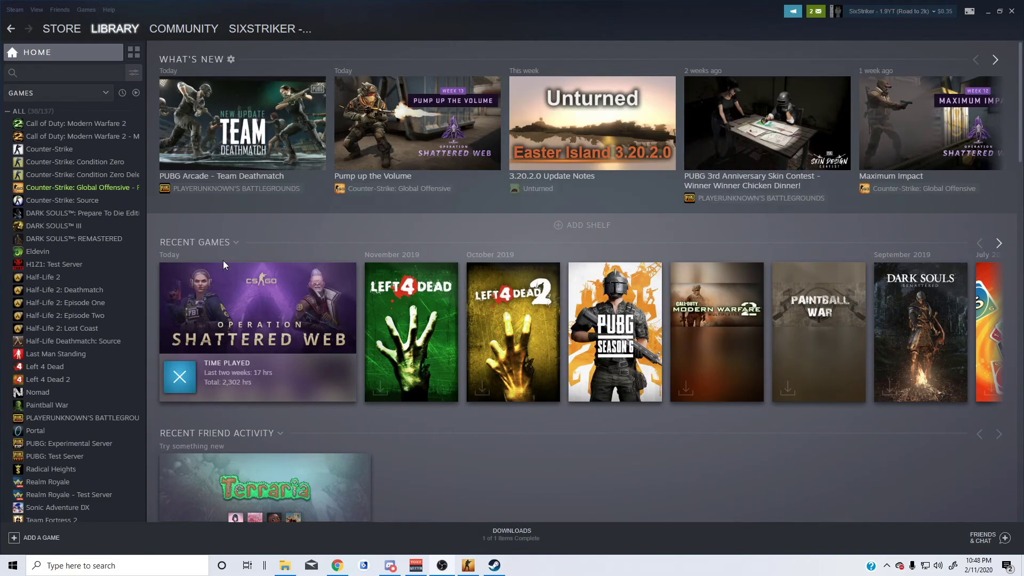
Step: Open the %appdata% location from Windows search and browse to the AppData\Local\Temp folder
{"action": "left_click", "coordinate": [137, 570]}
{"action": "type", "text": "%appdata%"}
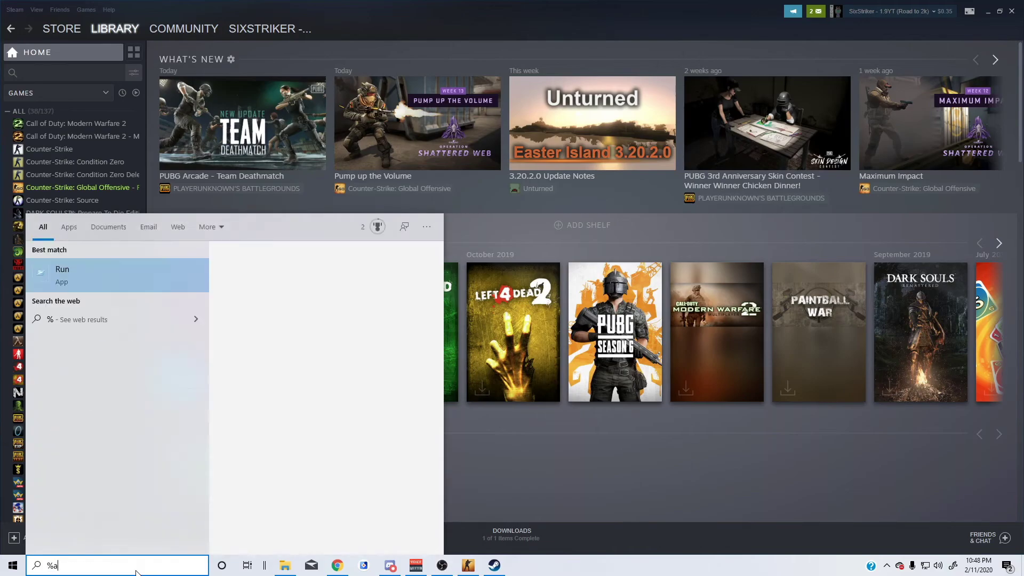
{"action": "key", "text": "Return"}
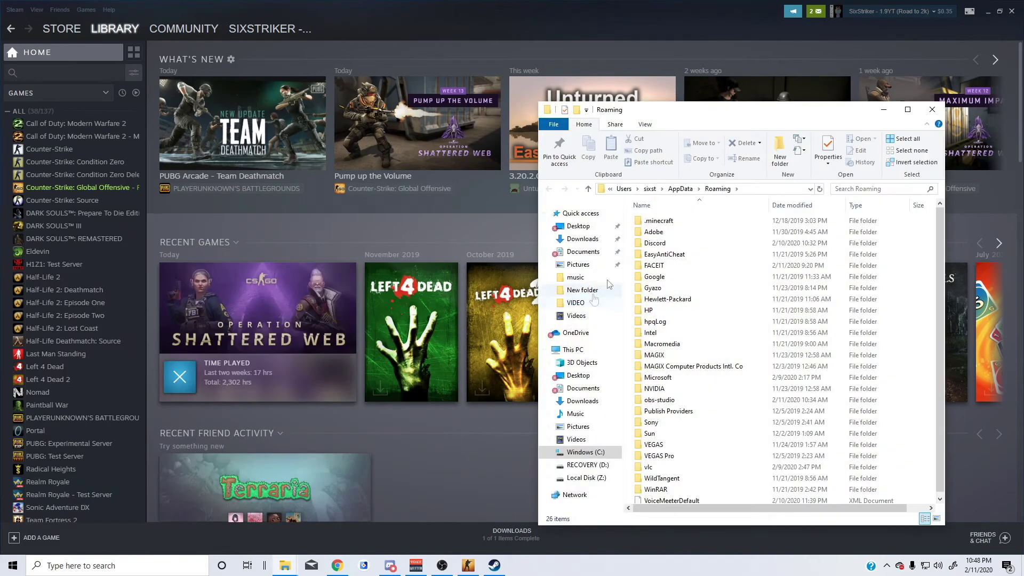
{"action": "left_click", "coordinate": [681, 188]}
{"action": "double_click", "coordinate": [662, 224]}
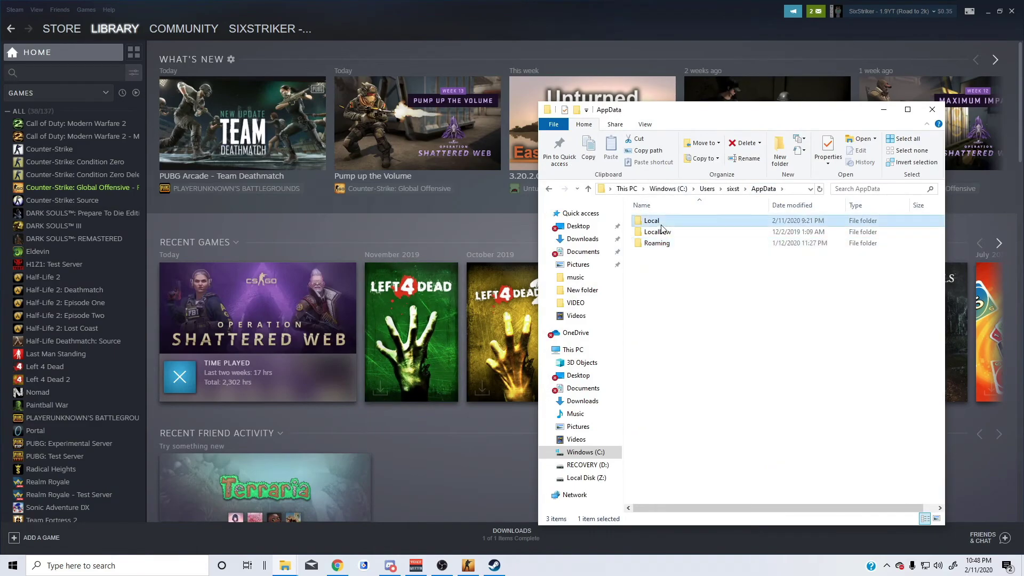
{"action": "scroll", "coordinate": [673, 419], "scroll_direction": "down", "scroll_amount": 6}
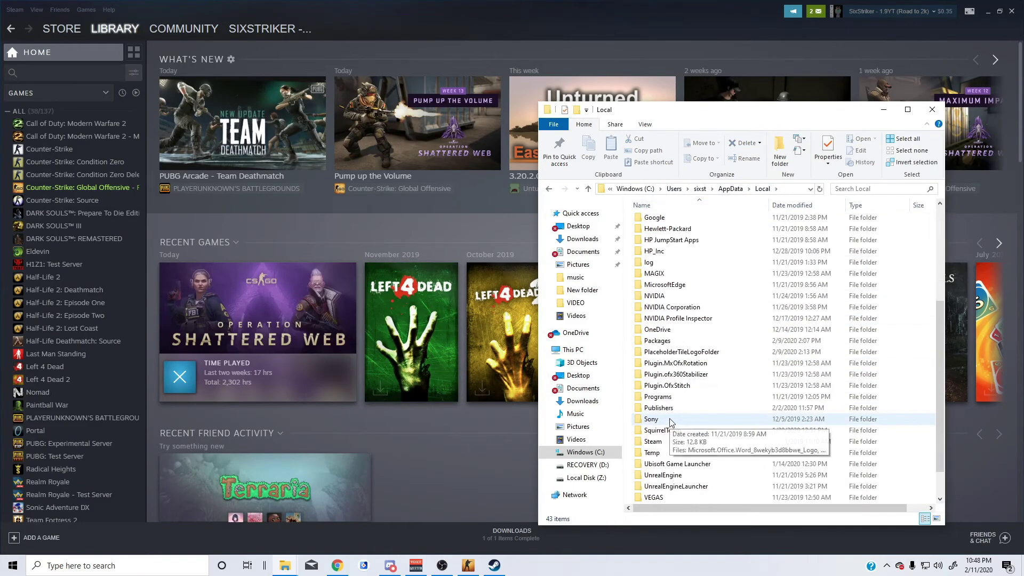
{"action": "left_click", "coordinate": [667, 421]}
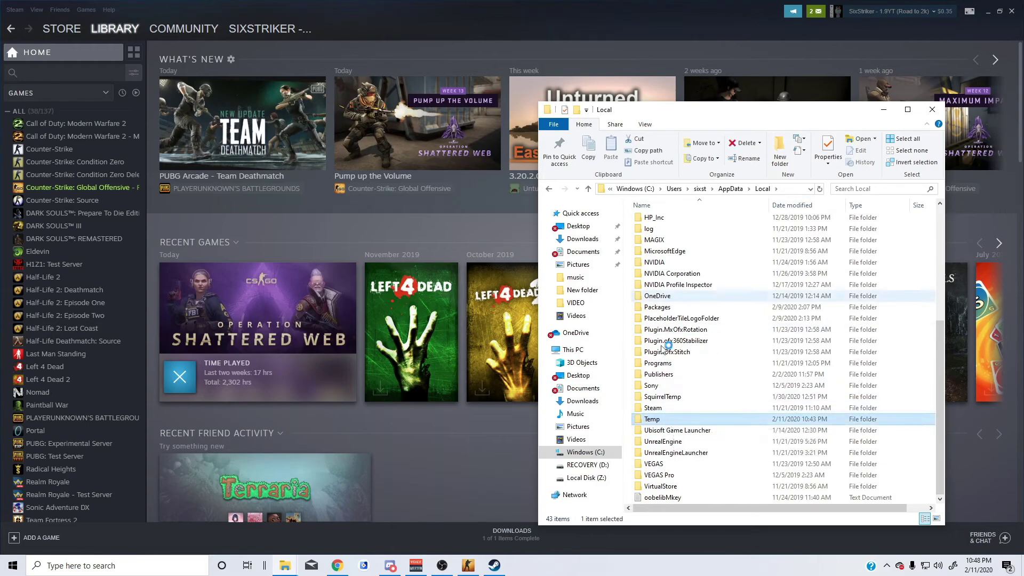
{"action": "double_click", "coordinate": [666, 420]}
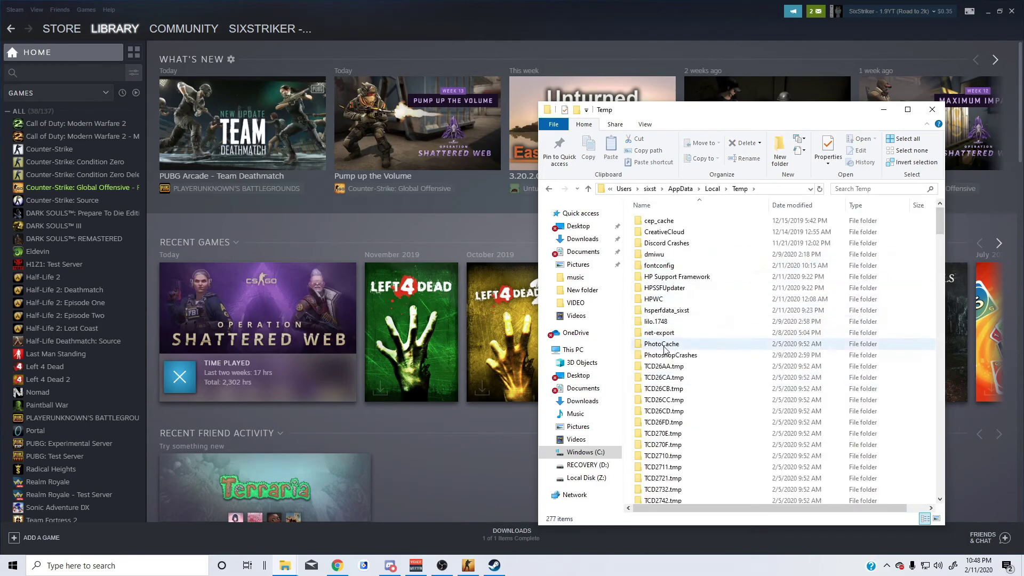
Step: Delete everything in the Temp folder, skipping all items that are open in another program
{"action": "scroll", "coordinate": [666, 349], "scroll_direction": "down", "scroll_amount": 20}
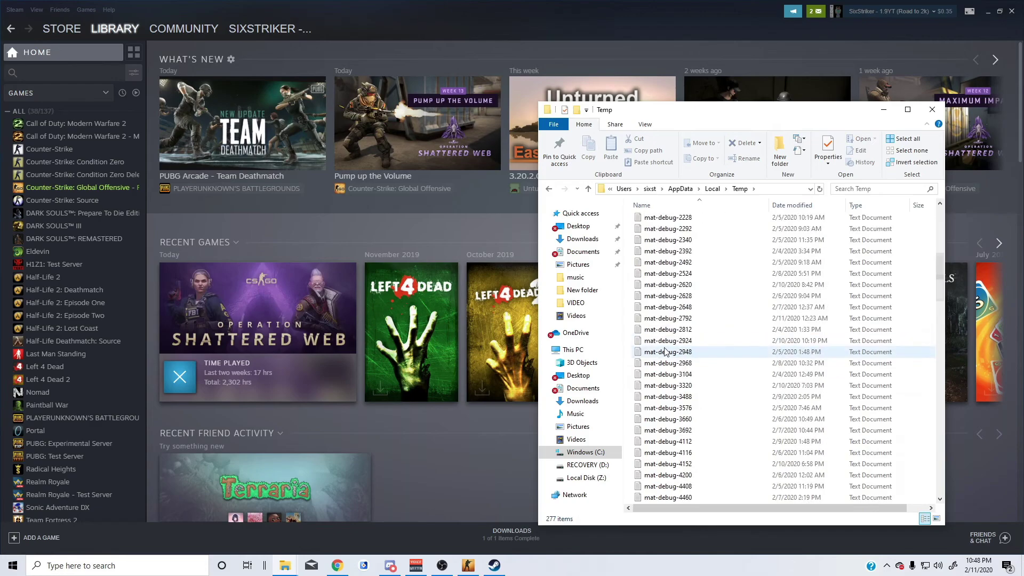
{"action": "left_click_drag", "start_coordinate": [941, 346], "coordinate": [906, 202]}
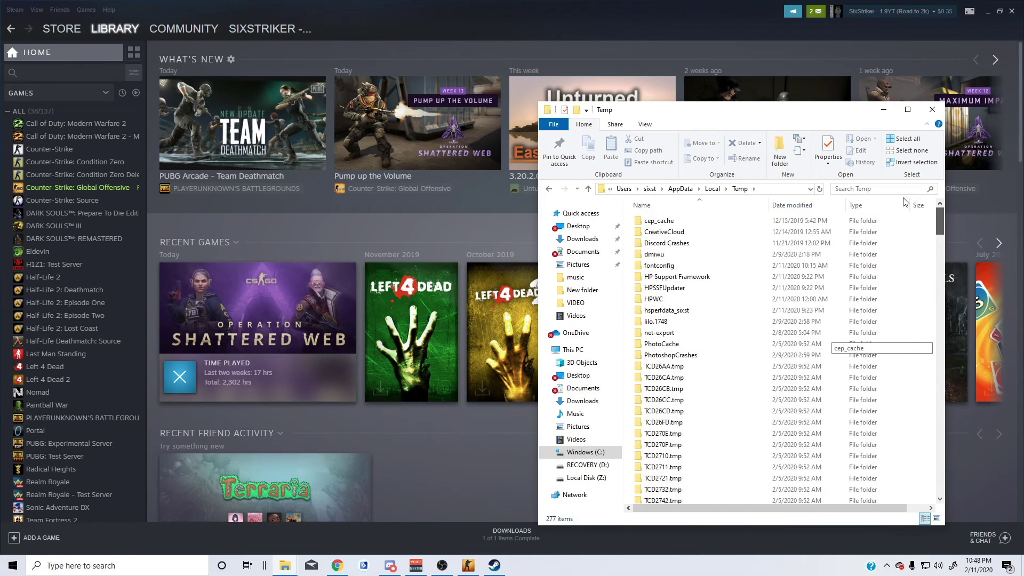
{"action": "left_click", "coordinate": [638, 219]}
{"action": "left_click_drag", "start_coordinate": [672, 284], "coordinate": [709, 568]}
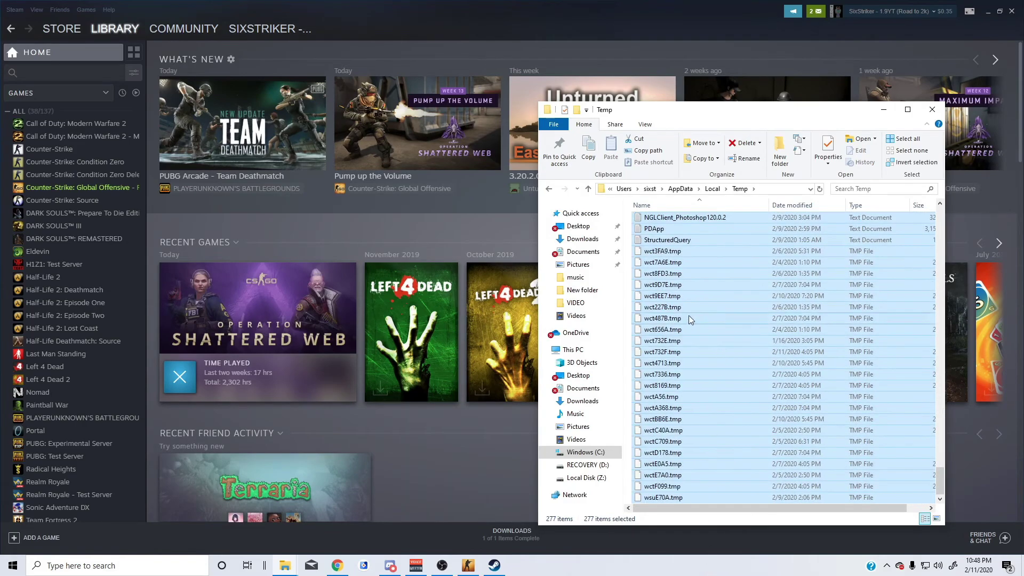
{"action": "key", "text": "Delete"}
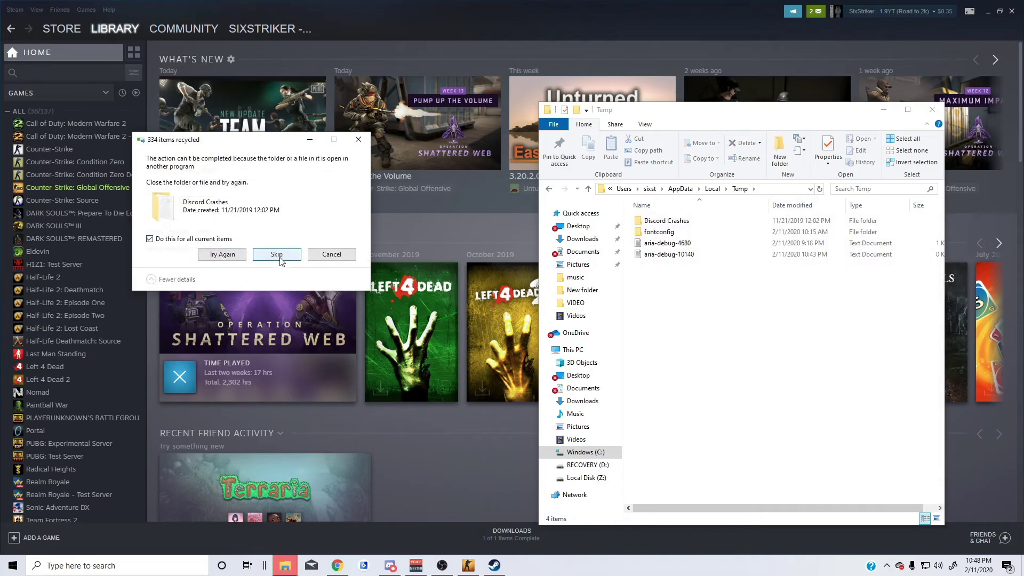
{"action": "left_click", "coordinate": [276, 254]}
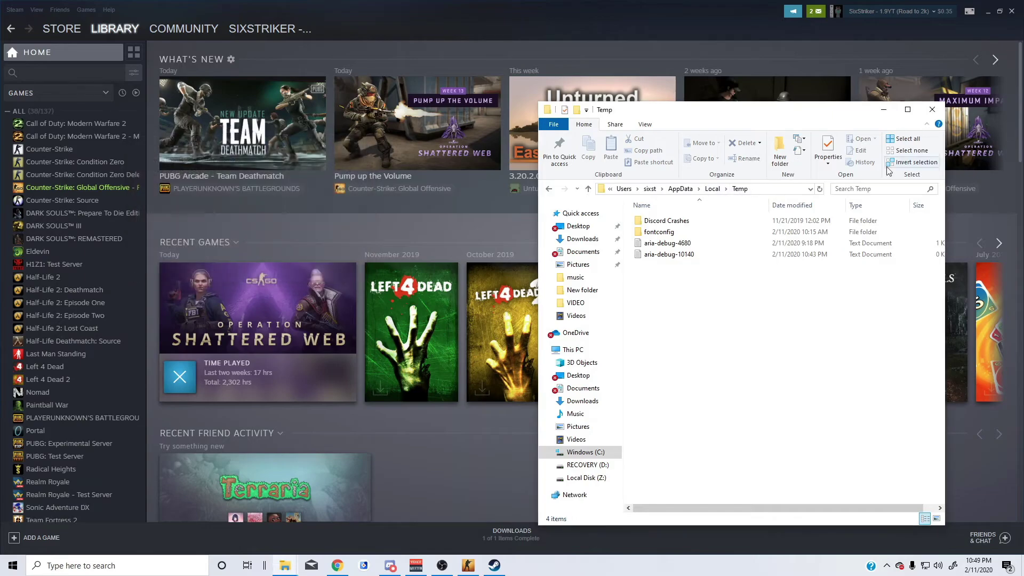
Step: Minimize Steam, open the Recycle Bin from the desktop and permanently delete all of its items
{"action": "left_click", "coordinate": [989, 11]}
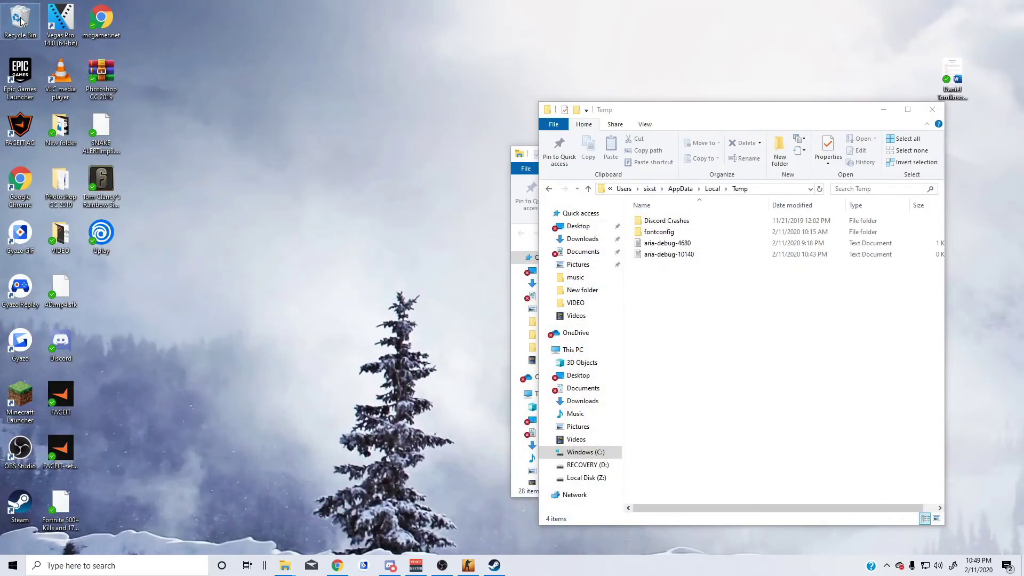
{"action": "double_click", "coordinate": [20, 20]}
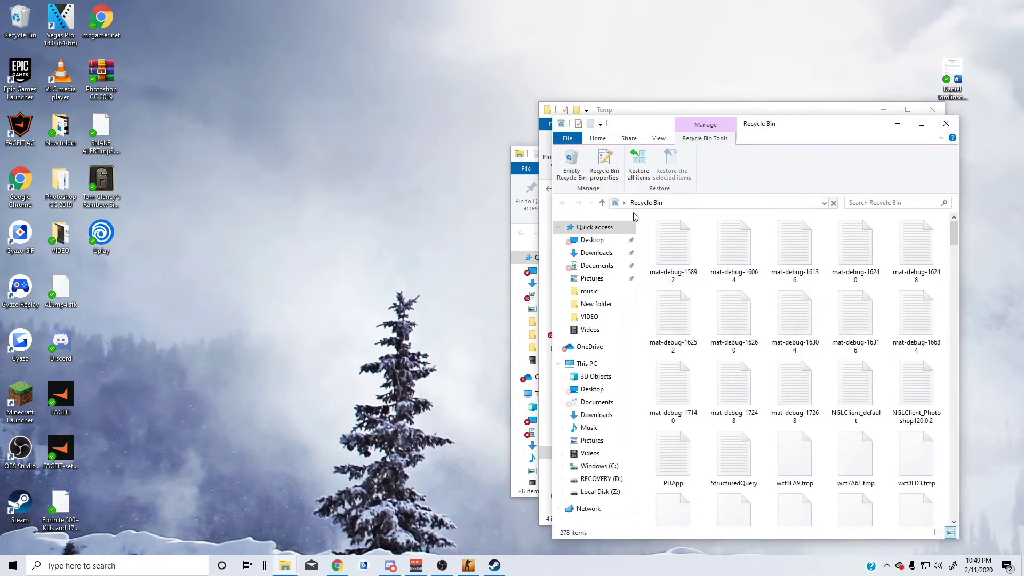
{"action": "left_click_drag", "start_coordinate": [646, 215], "coordinate": [959, 573]}
{"action": "key", "text": "Delete"}
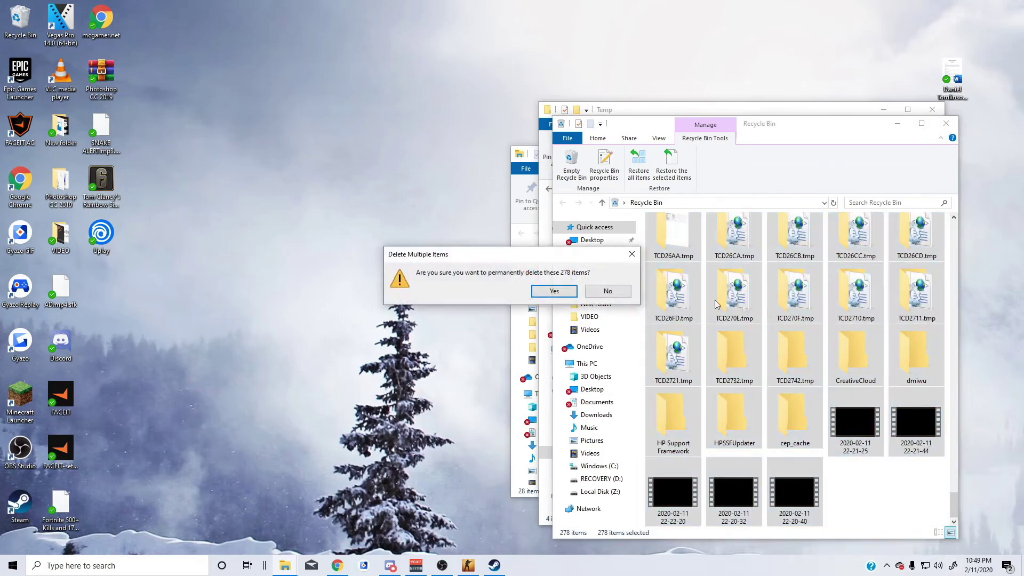
{"action": "left_click", "coordinate": [559, 292]}
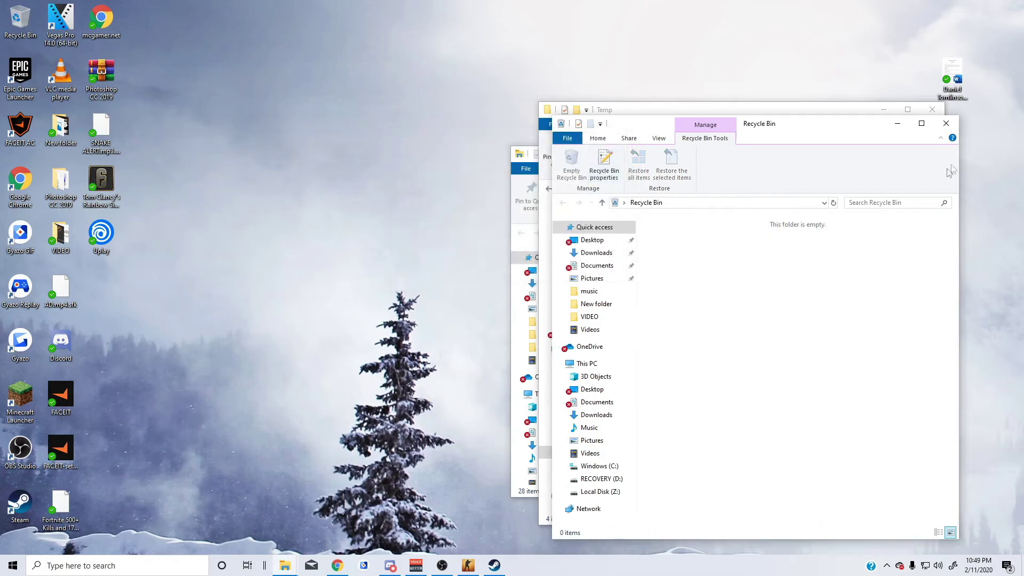
Step: Close the Recycle Bin, Temp and remaining File Explorer windows
{"action": "left_click", "coordinate": [944, 124]}
{"action": "left_click", "coordinate": [934, 110]}
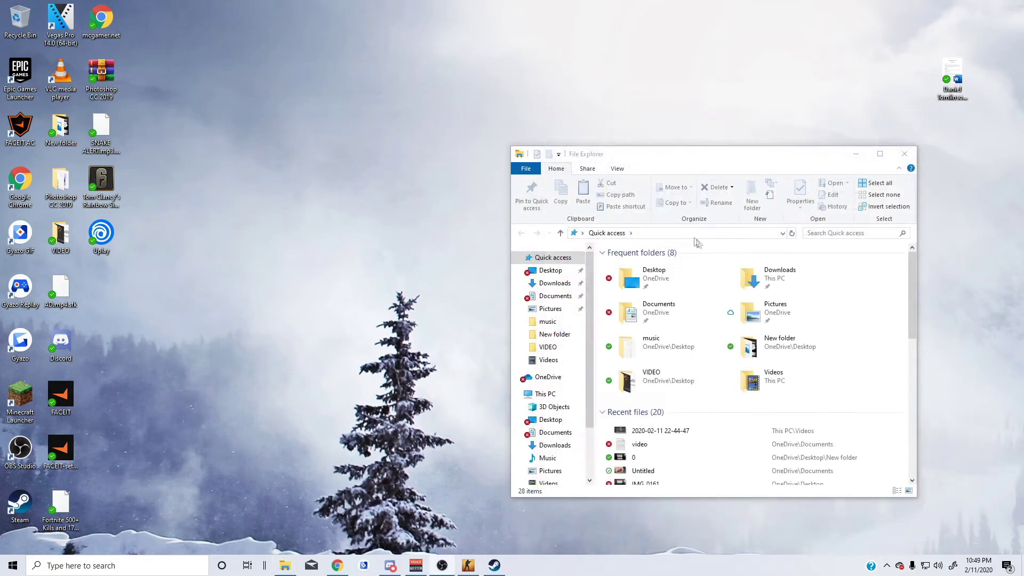
{"action": "left_click", "coordinate": [905, 155]}
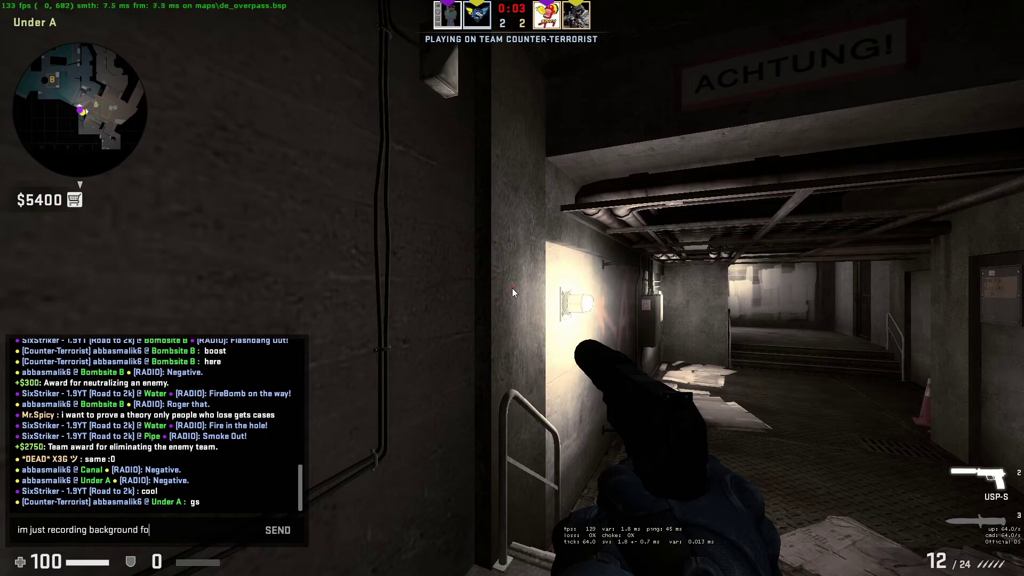
{"action": "key", "text": "b"}
{"action": "key", "text": "4"}
{"action": "key", "text": "5"}
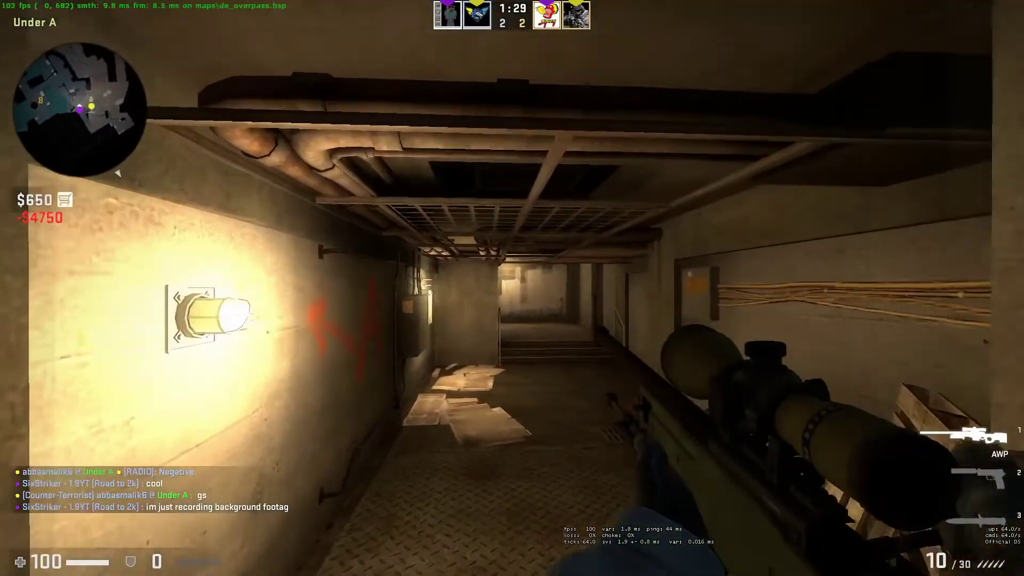
{"action": "key", "text": "3"}
{"action": "key", "text": "w"}
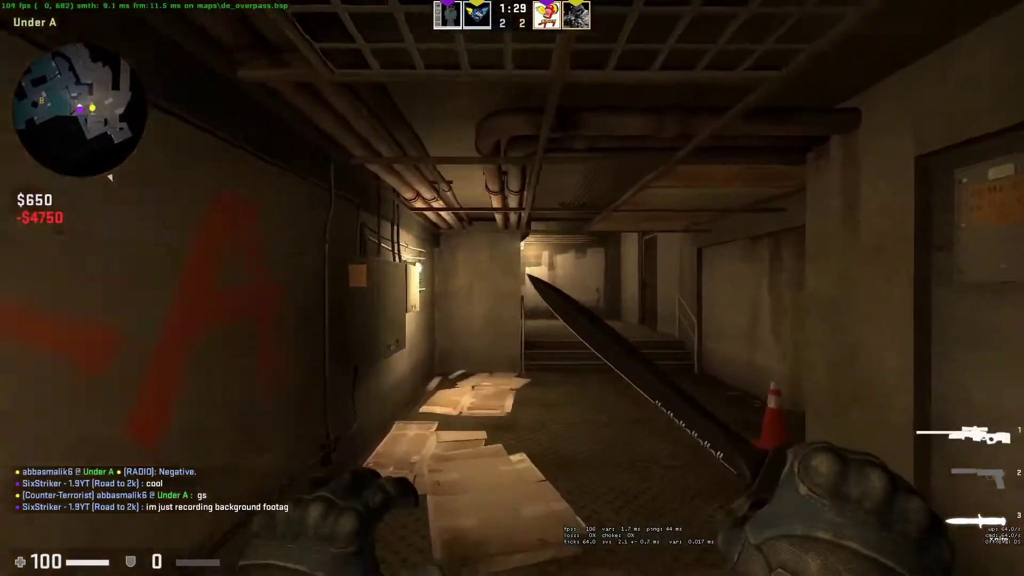
{"action": "key", "text": "w"}
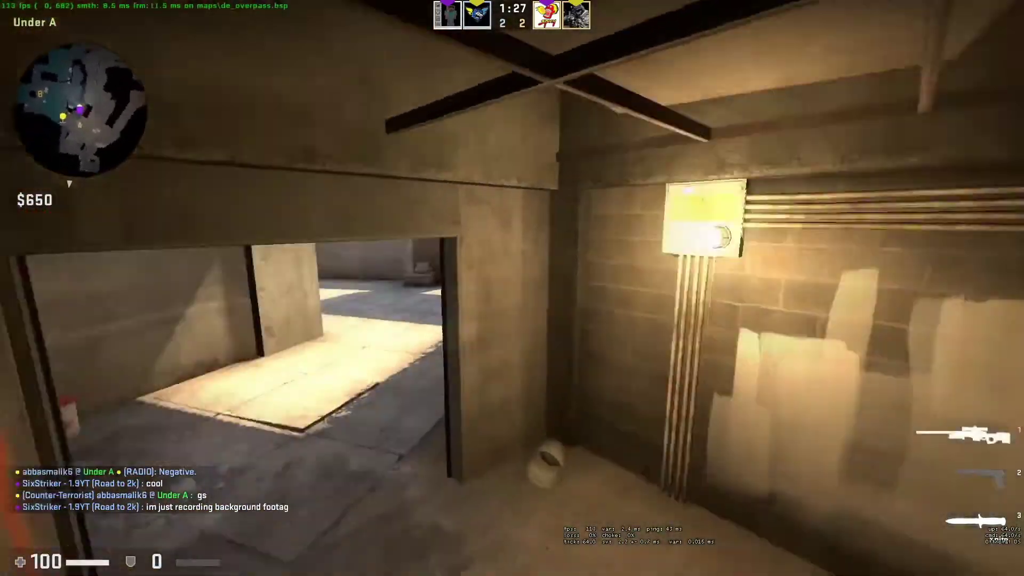
{"action": "key", "text": "w"}
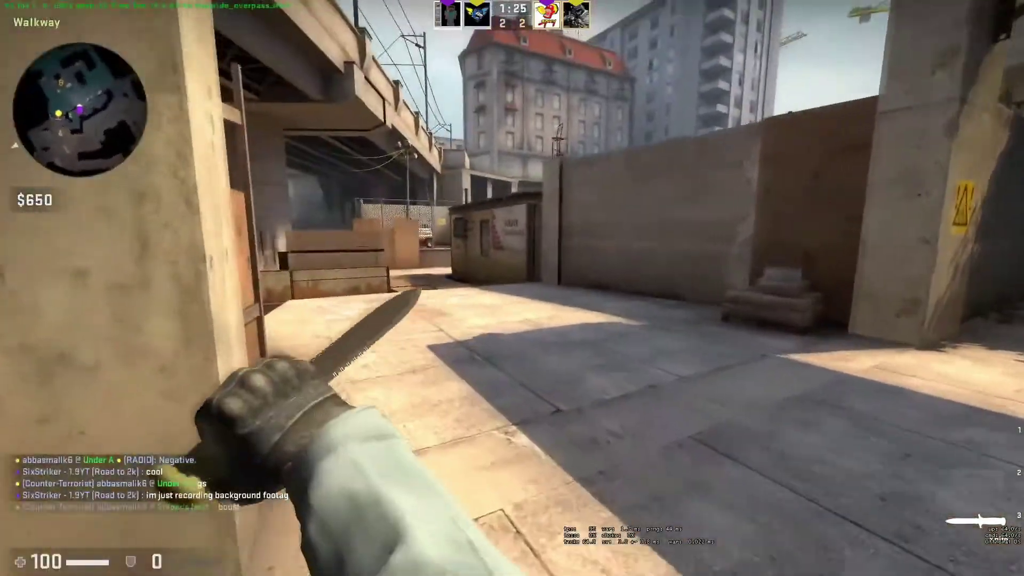
{"action": "key", "text": "3"}
{"action": "key", "text": "w"}
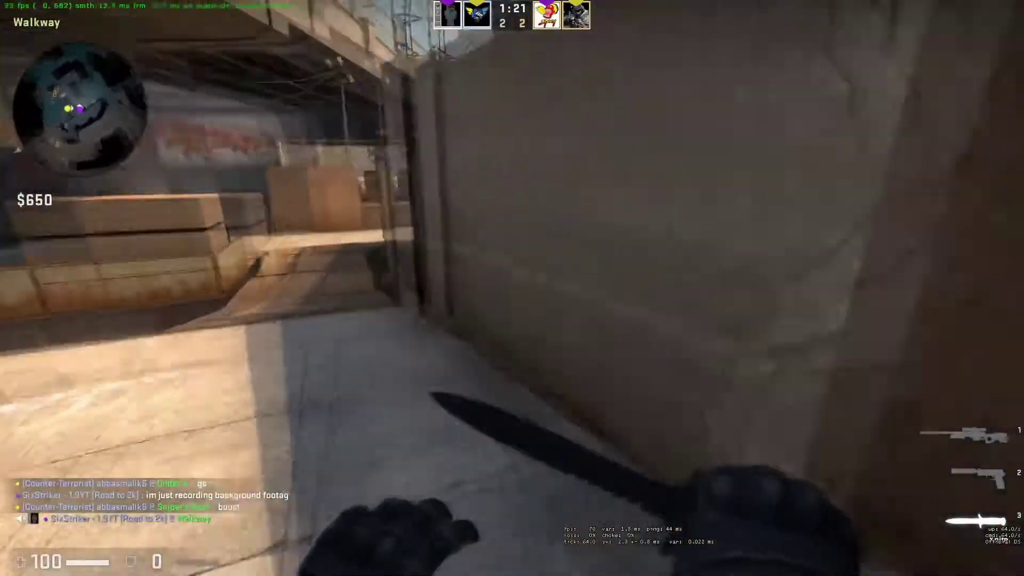
{"action": "key", "text": "w"}
{"action": "key", "text": "2"}
{"action": "key", "text": "1"}
{"action": "right_click", "coordinate": [512, 288]}
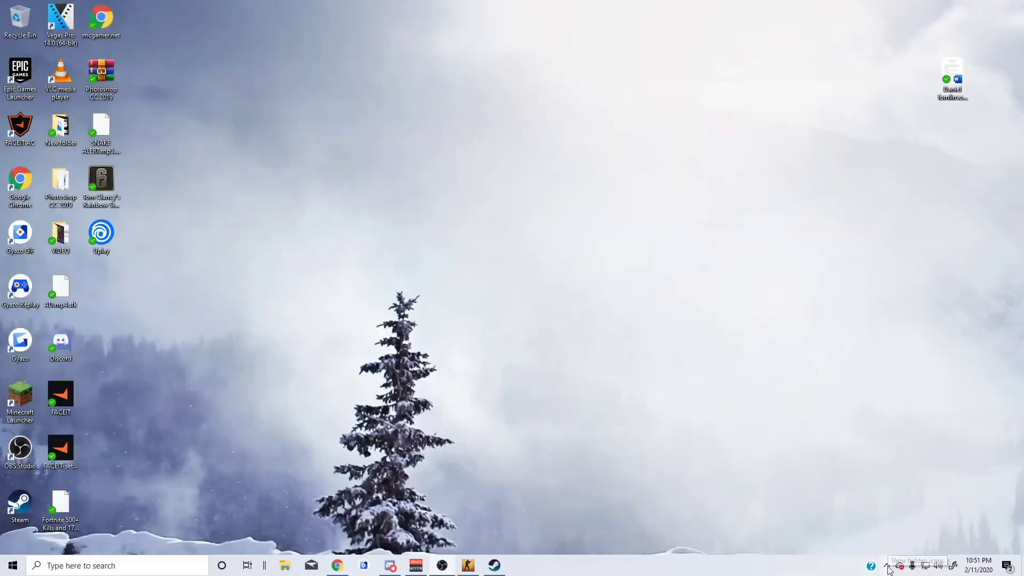
Step: Quit an unneeded background program from the hidden system tray icons
{"action": "left_click", "coordinate": [888, 566]}
{"action": "right_click", "coordinate": [889, 522]}
{"action": "left_click", "coordinate": [899, 514]}
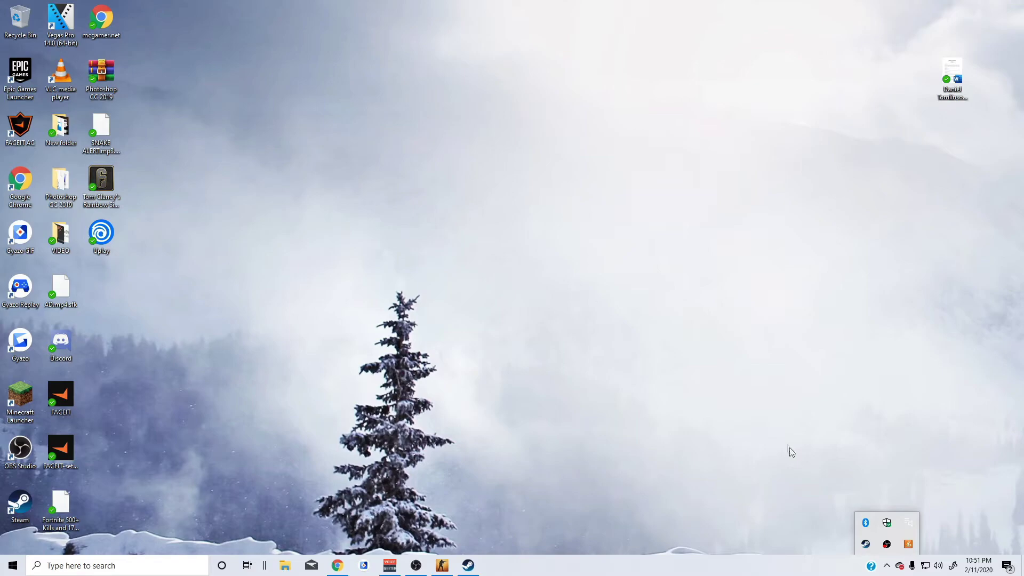
Step: In Task Manager, sort the processes by memory use and end the Xbox Game Bar task
{"action": "left_click", "coordinate": [556, 363]}
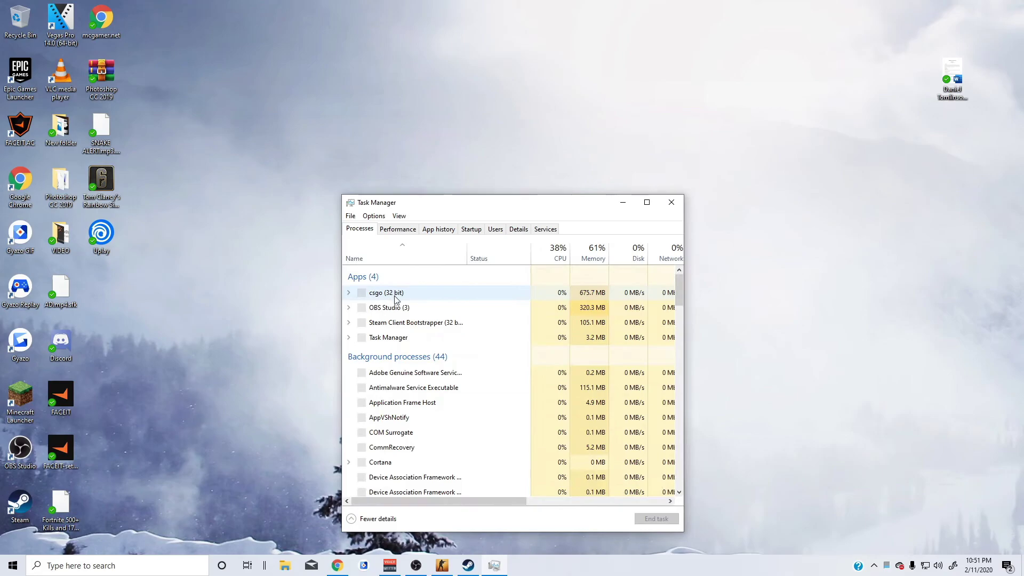
{"action": "left_click", "coordinate": [596, 259]}
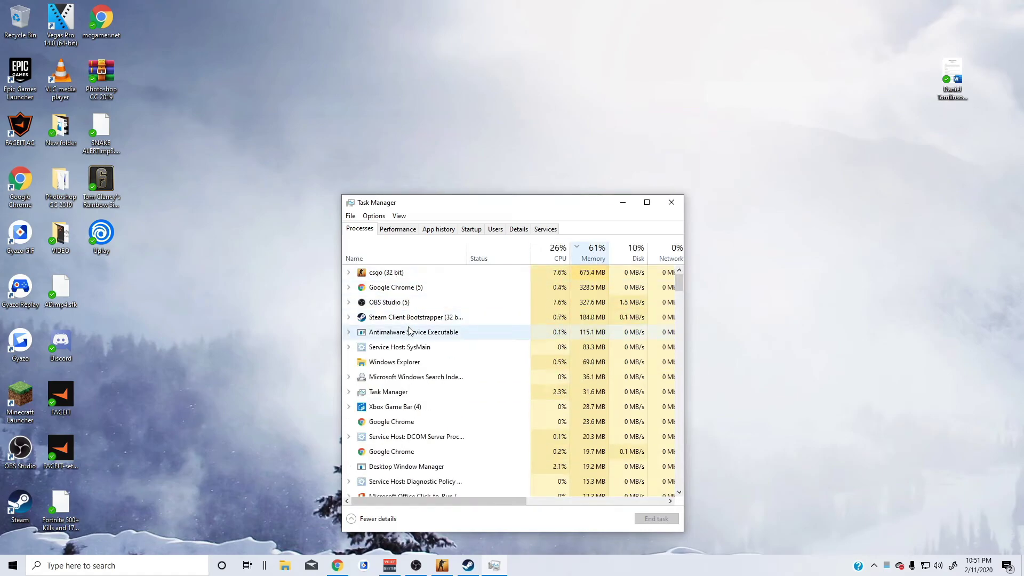
{"action": "left_click", "coordinate": [425, 378]}
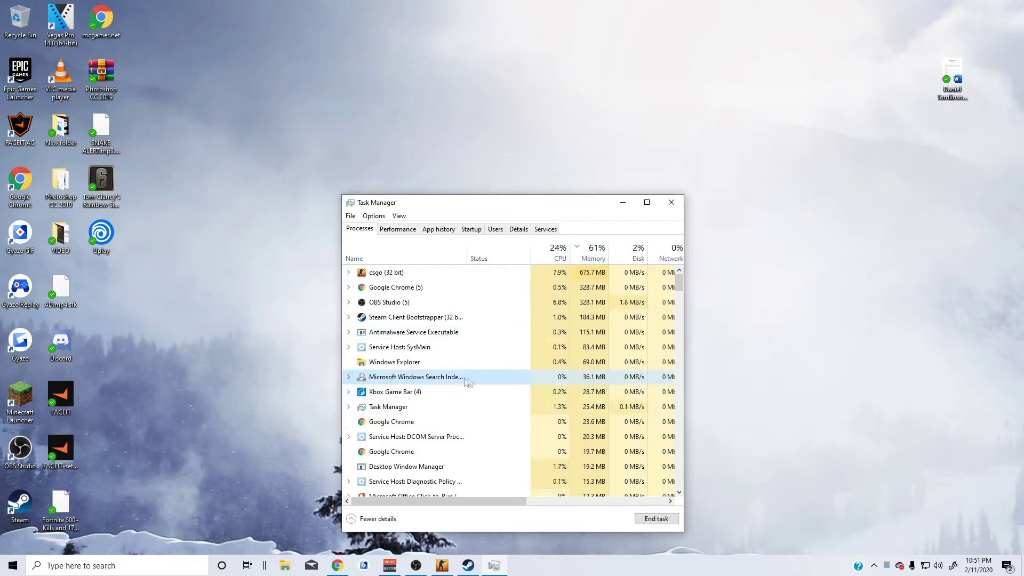
{"action": "left_click", "coordinate": [419, 391]}
{"action": "left_click", "coordinate": [665, 519]}
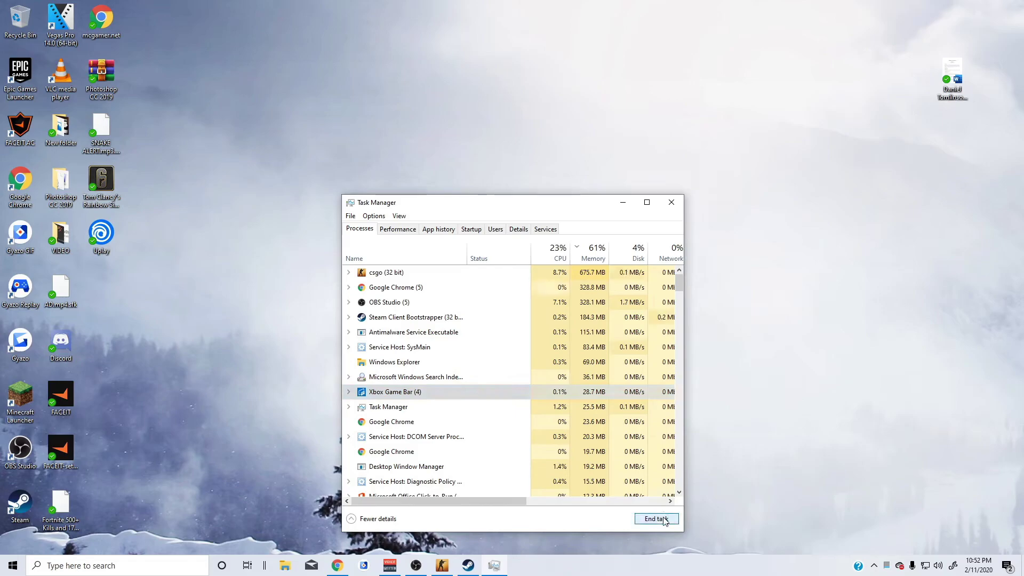
{"action": "left_click", "coordinate": [665, 519]}
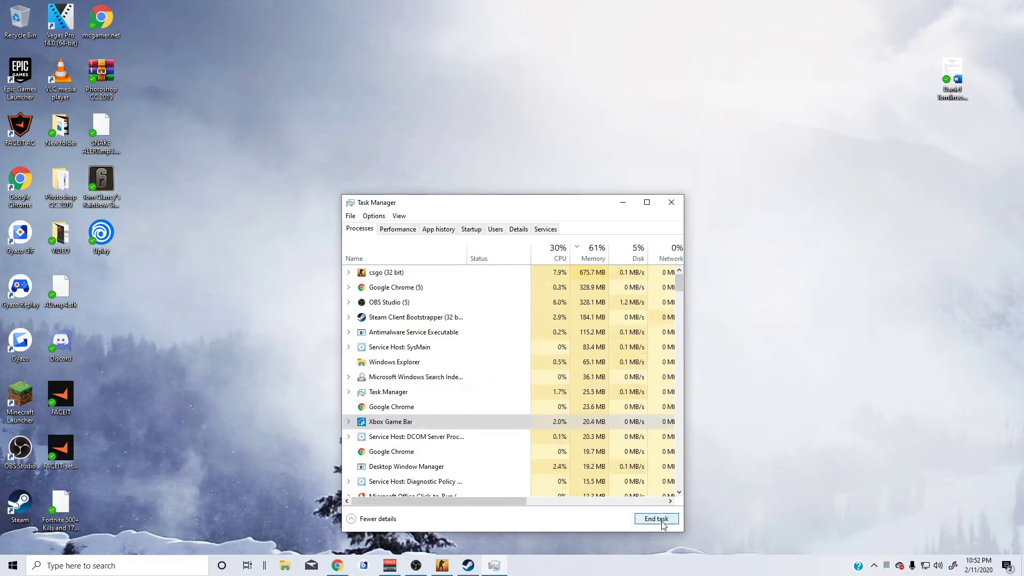
{"action": "left_click", "coordinate": [577, 287]}
{"action": "left_click", "coordinate": [672, 202]}
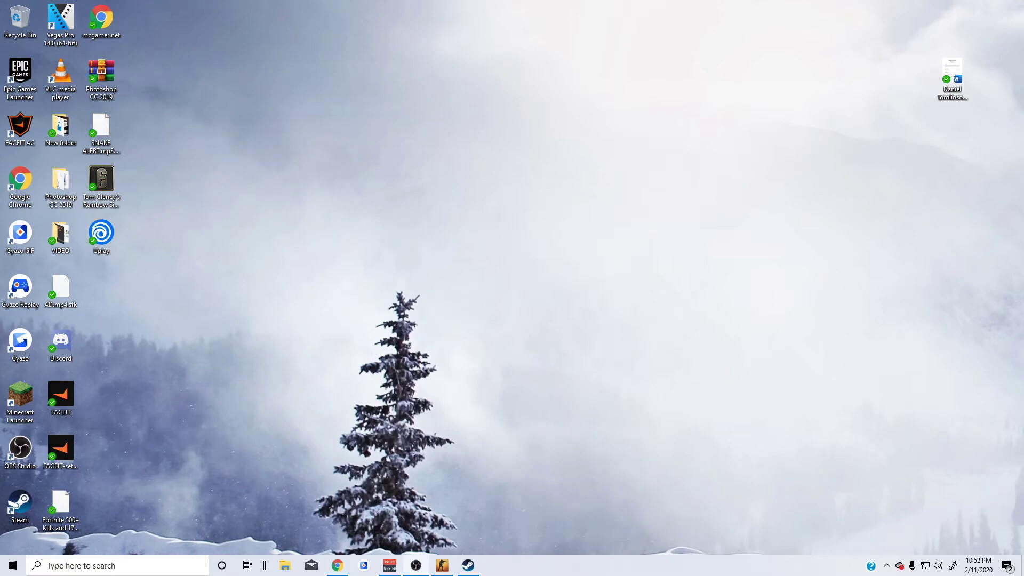
Step: Open the Focus assist settings from Windows search and review the notification options and automatic rules
{"action": "left_click", "coordinate": [141, 571]}
{"action": "type", "text": "focus"}
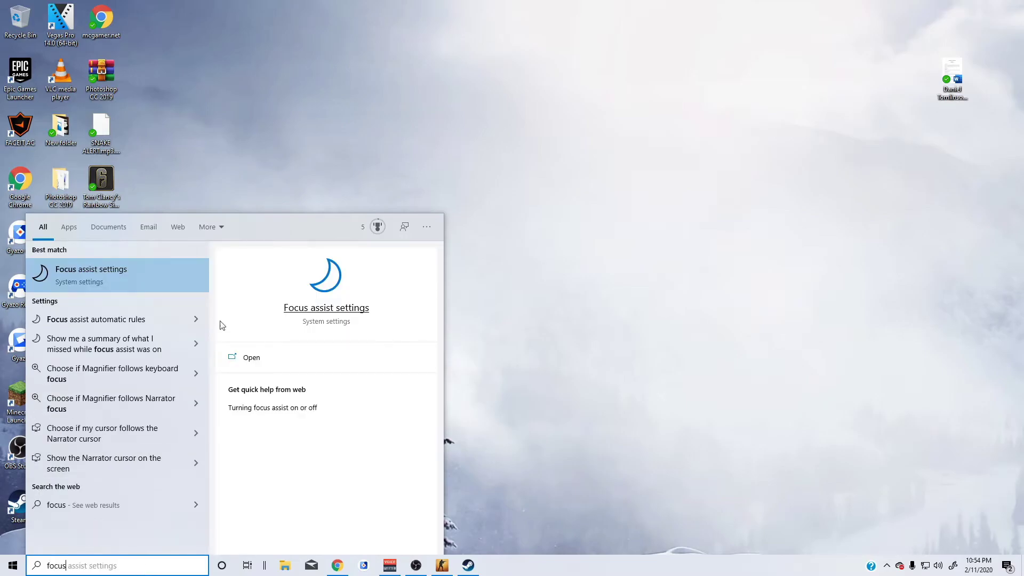
{"action": "left_click", "coordinate": [130, 278]}
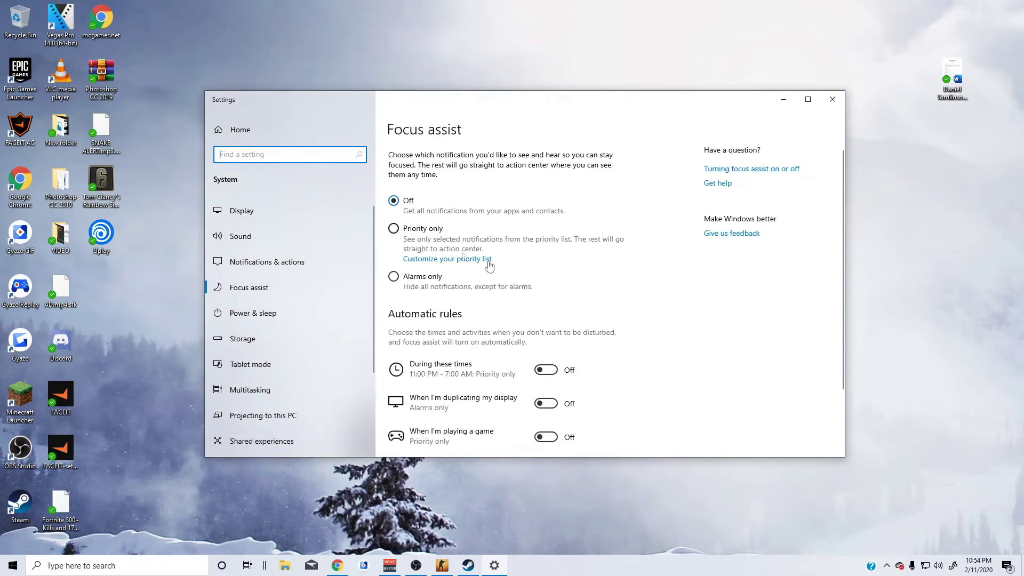
{"action": "scroll", "coordinate": [487, 258], "scroll_direction": "down", "scroll_amount": 3}
{"action": "scroll", "coordinate": [522, 302], "scroll_direction": "up", "scroll_amount": 3}
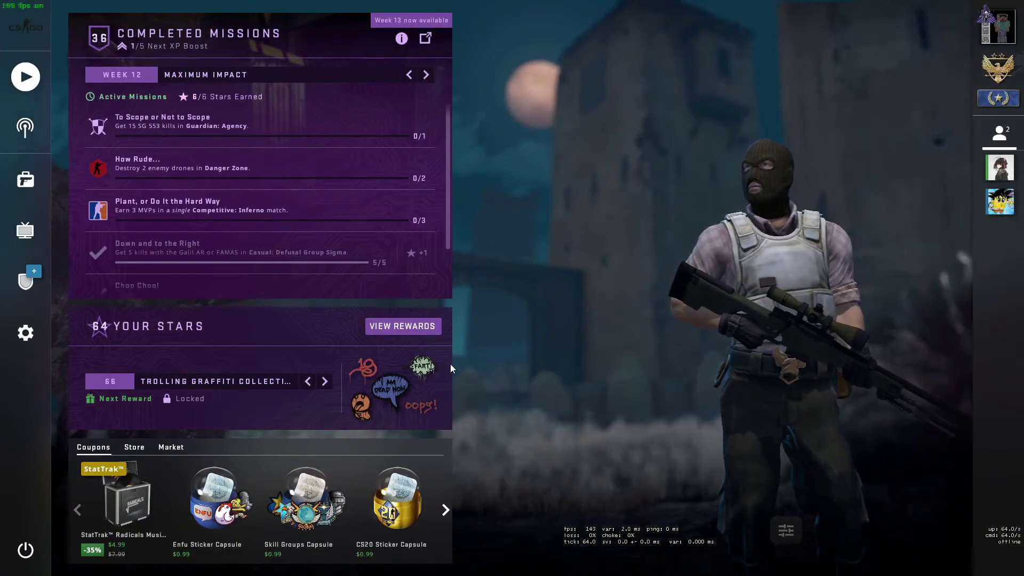
Step: In Counter-Strike: Global Offensive, switch the play mode from Official Matchmaking to Workshop Maps
{"action": "left_click", "coordinate": [12, 68]}
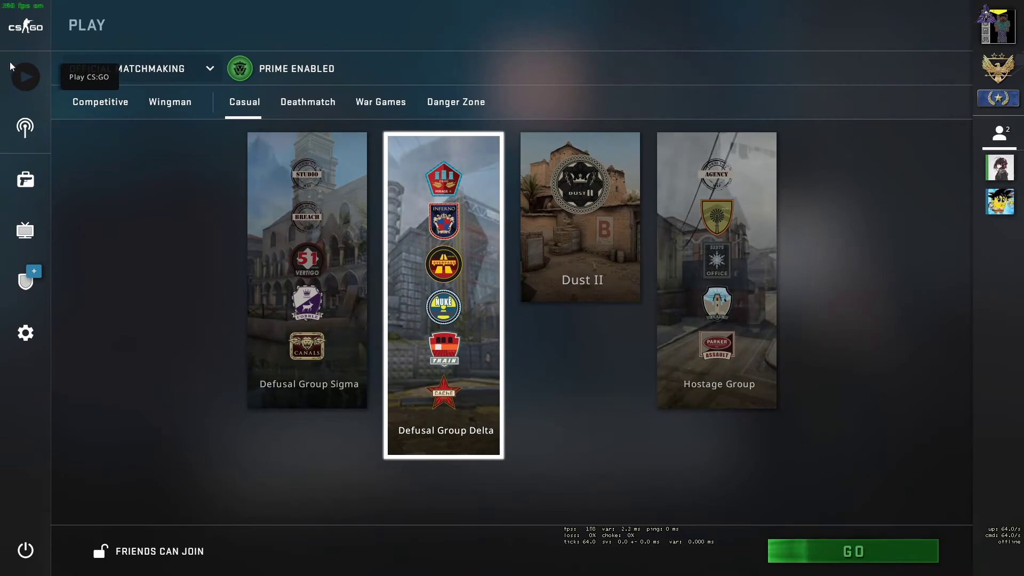
{"action": "left_click", "coordinate": [162, 67]}
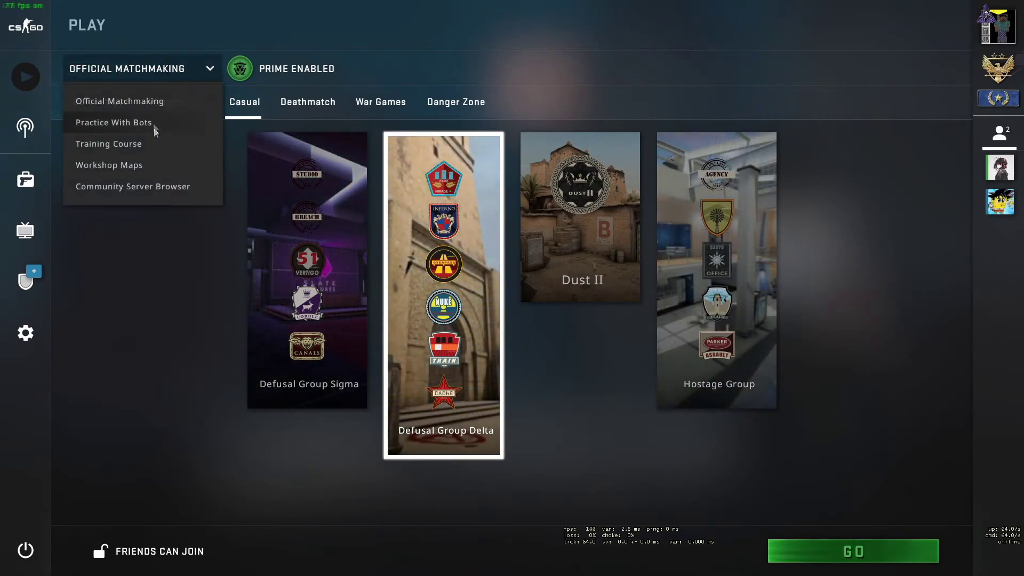
{"action": "left_click", "coordinate": [138, 167]}
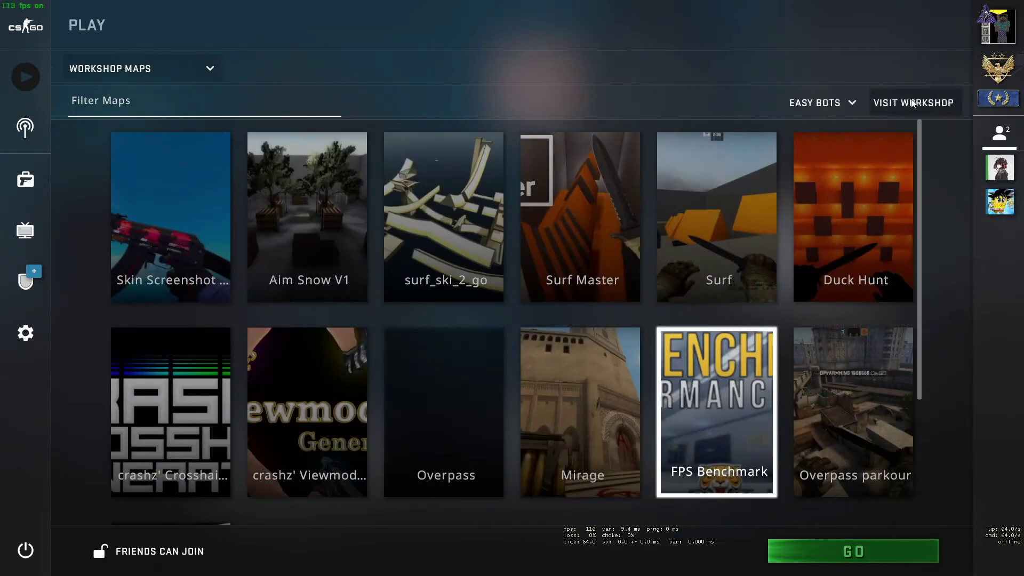
Step: Visit the Steam Workshop, search its maps for "fps benchmark", and return to the game
{"action": "left_click", "coordinate": [913, 103]}
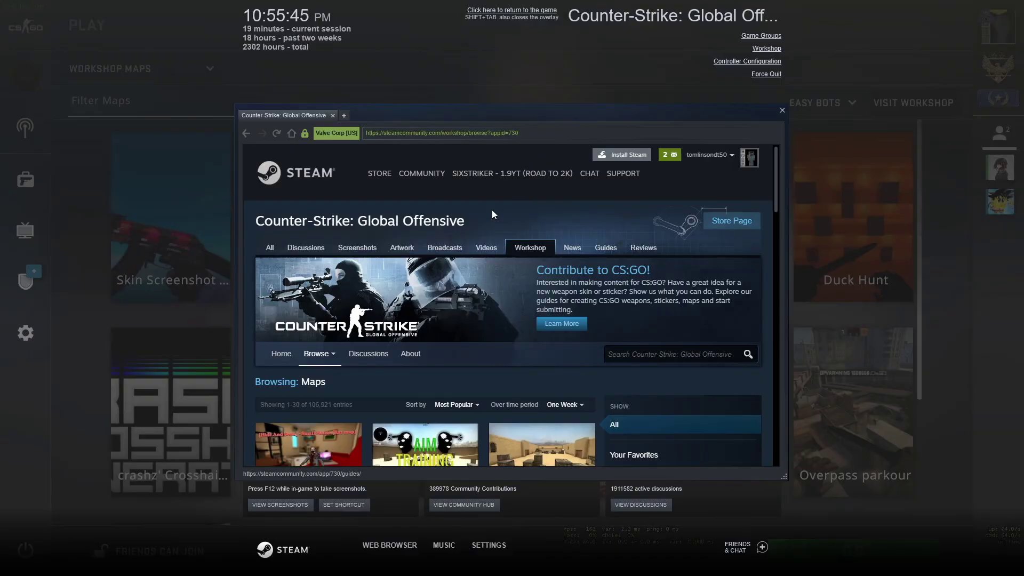
{"action": "scroll", "coordinate": [613, 348], "scroll_direction": "down", "scroll_amount": 1}
{"action": "left_click", "coordinate": [648, 312]}
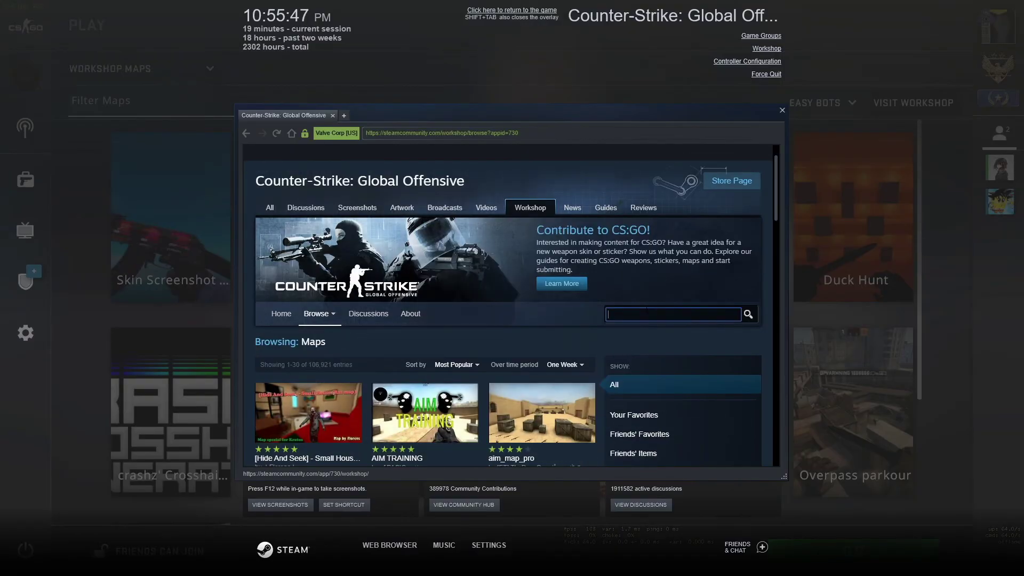
{"action": "type", "text": "fps nenchmark"}
{"action": "key", "text": "Return"}
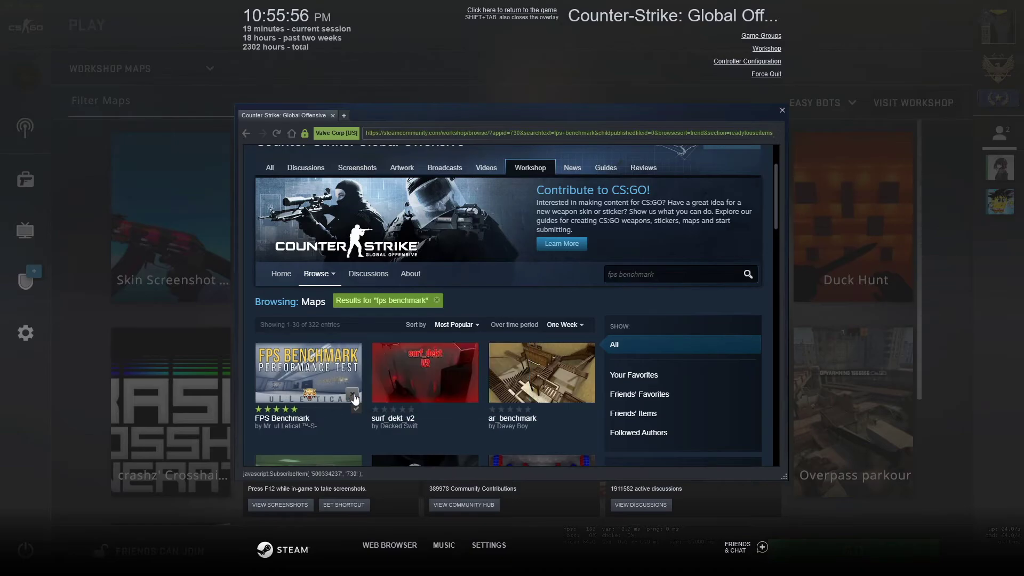
{"action": "key", "text": "shift+Tab"}
Step: Find the FPS Benchmark map among the workshop maps and launch it
{"action": "mouse_move", "coordinate": [728, 435]}
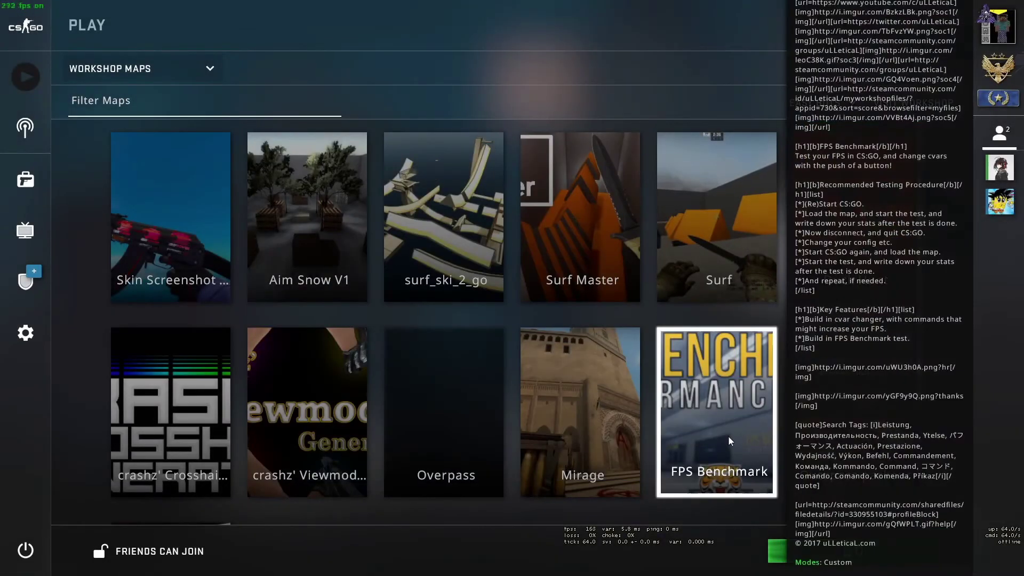
{"action": "scroll", "coordinate": [726, 385], "scroll_direction": "down", "scroll_amount": 1}
{"action": "scroll", "coordinate": [726, 342], "scroll_direction": "down", "scroll_amount": 2}
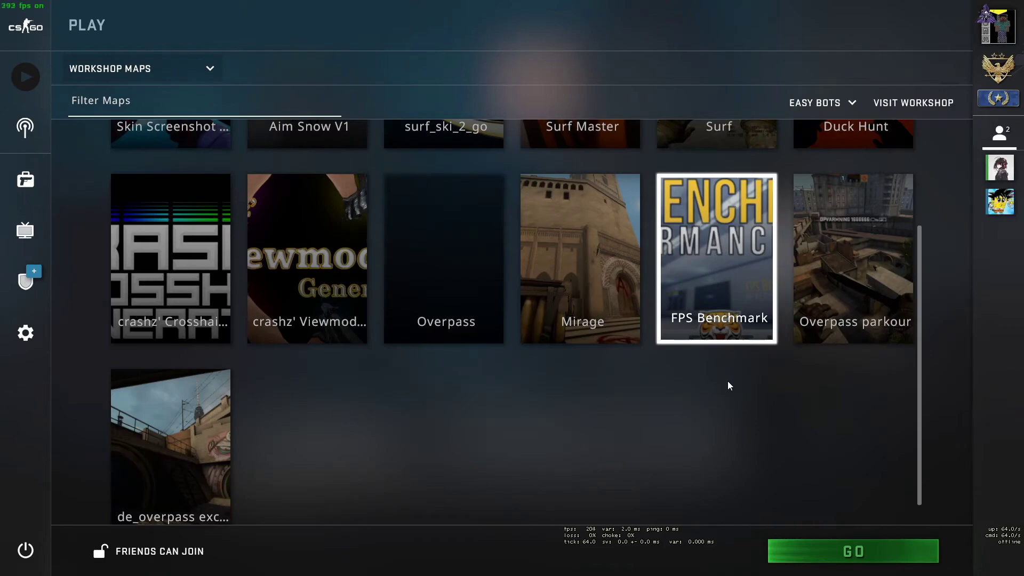
{"action": "left_click", "coordinate": [806, 555]}
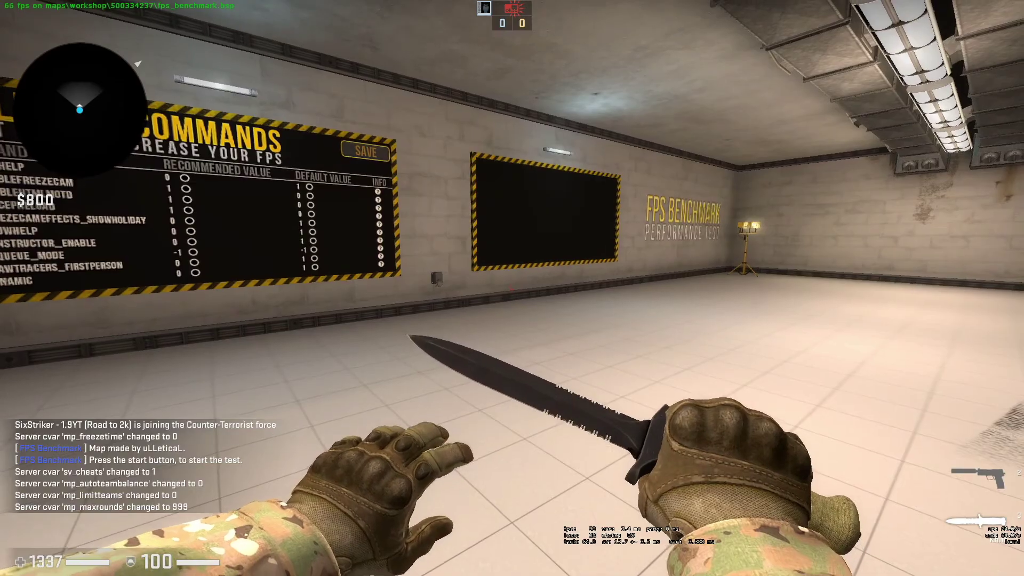
Step: Walk up to the Helpfull Commands board and display the information for cl_autohelp
{"action": "key", "text": "2"}
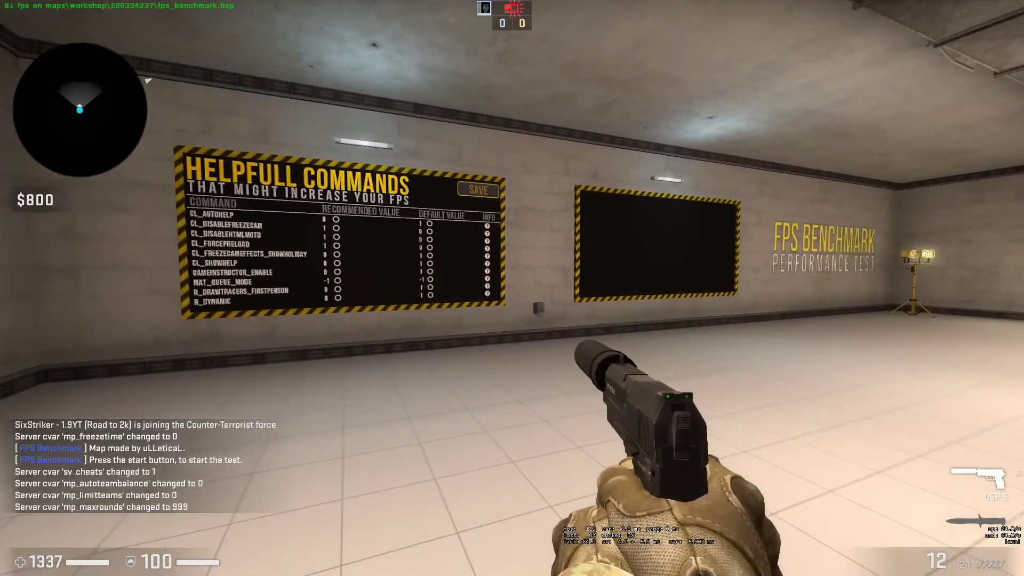
{"action": "key", "text": "a"}
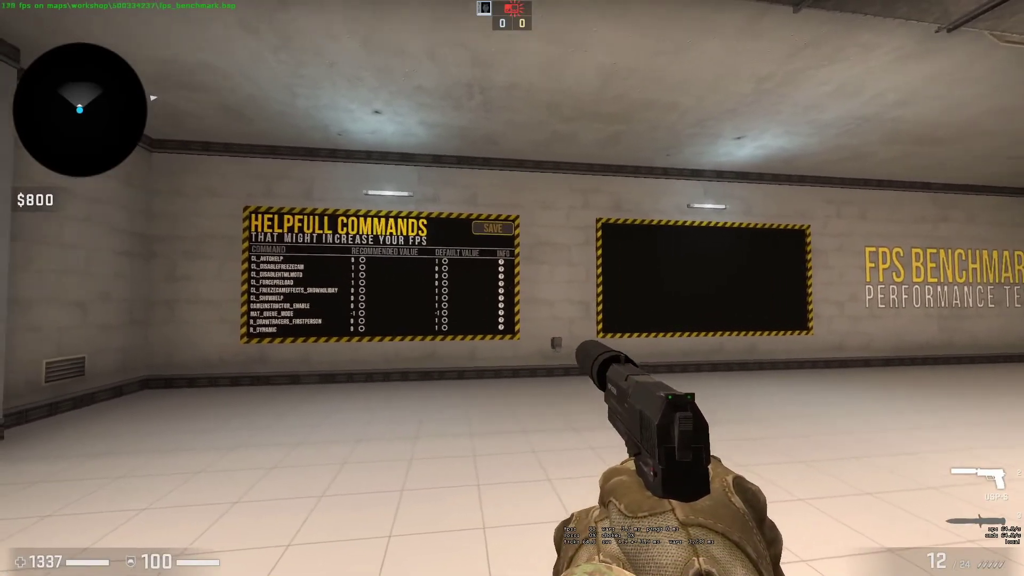
{"action": "key", "text": "w"}
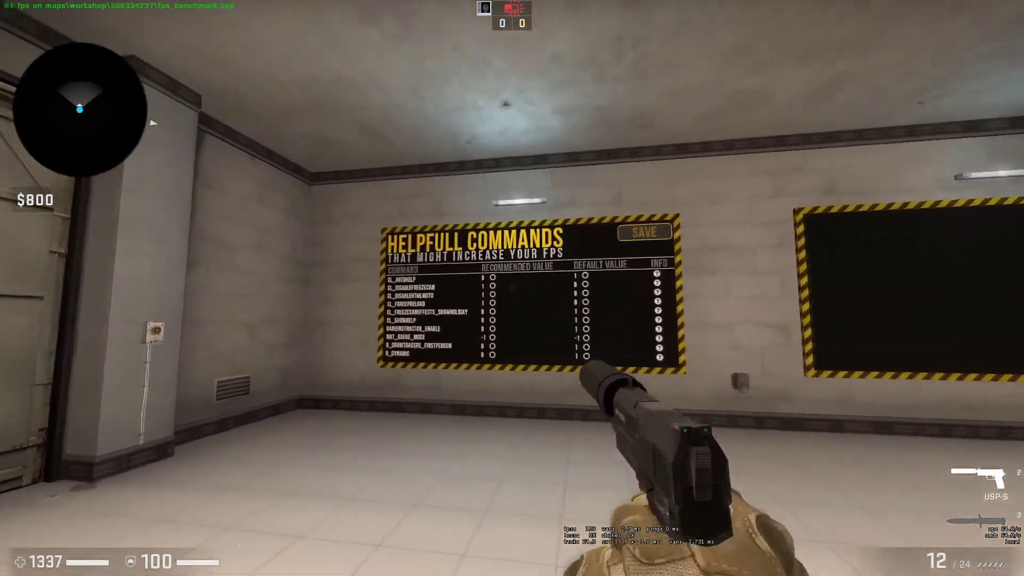
{"action": "key", "text": "w"}
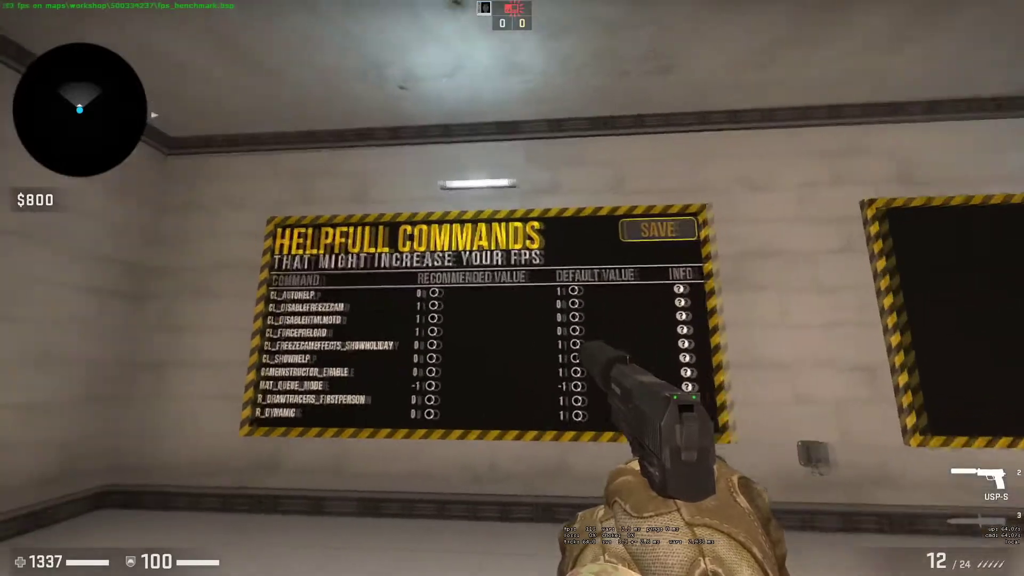
{"action": "key", "text": "e"}
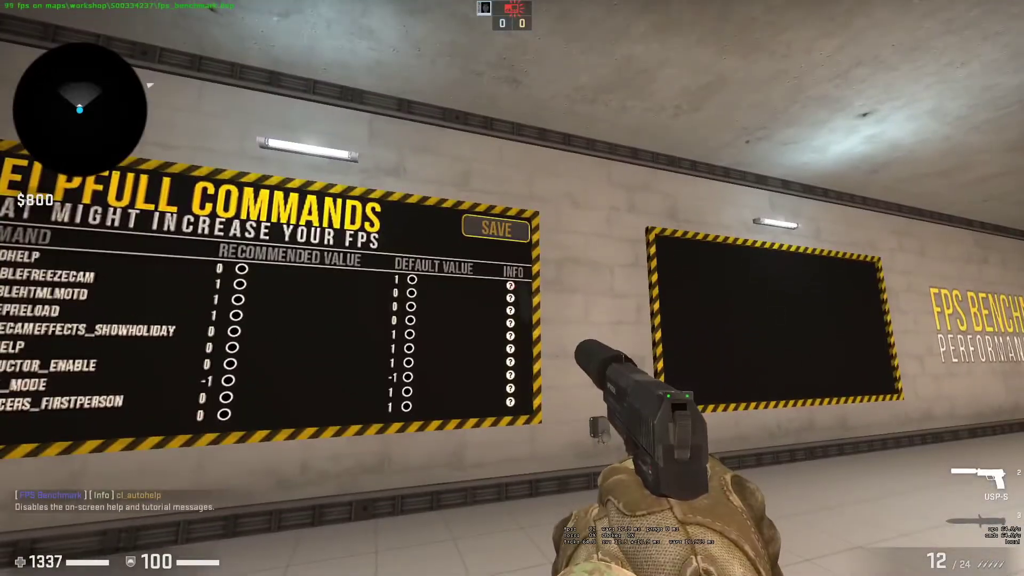
{"action": "key", "text": "s"}
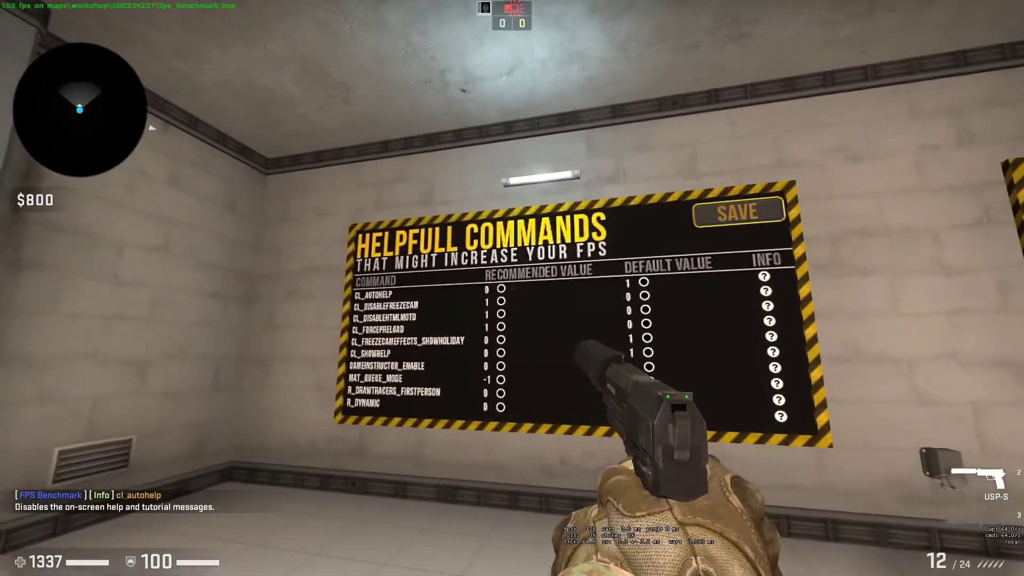
Step: Set all commands on the board, from cl_autohelp to r_dynamic, to their recommended values and start the FPS benchmark
{"action": "key", "text": "e"}
{"action": "key", "text": "e"}
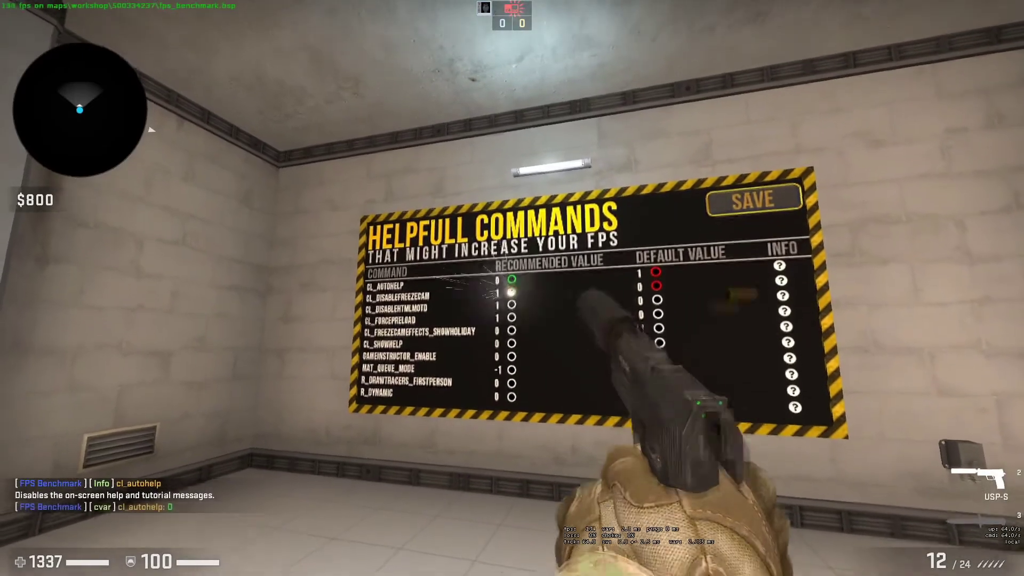
{"action": "left_click", "coordinate": [512, 288]}
{"action": "left_click", "coordinate": [512, 288]}
{"action": "left_click", "coordinate": [512, 288]}
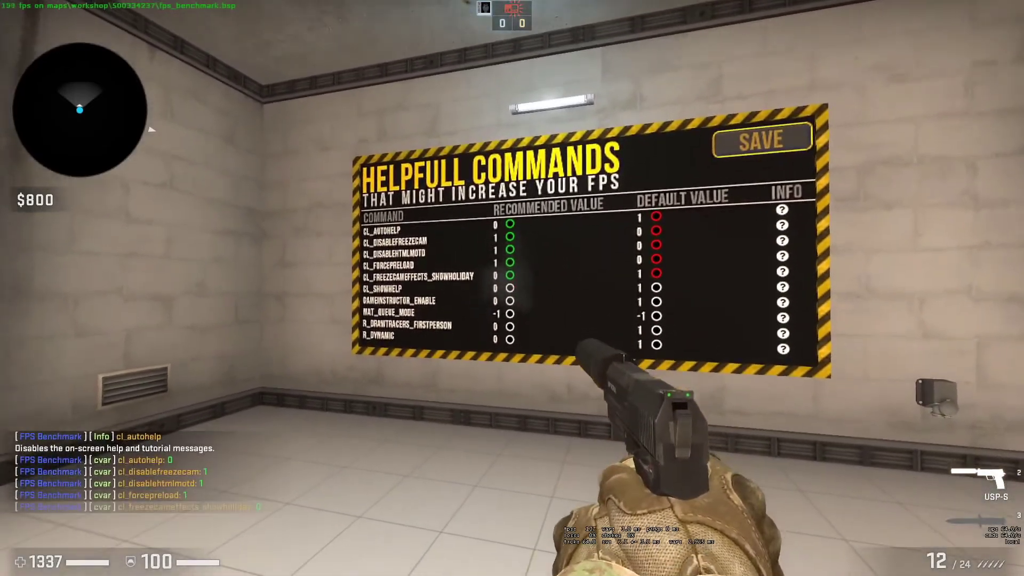
{"action": "left_click", "coordinate": [512, 288]}
{"action": "left_click", "coordinate": [512, 288]}
{"action": "left_click", "coordinate": [512, 288]}
{"action": "left_click", "coordinate": [512, 288]}
{"action": "left_click", "coordinate": [512, 288]}
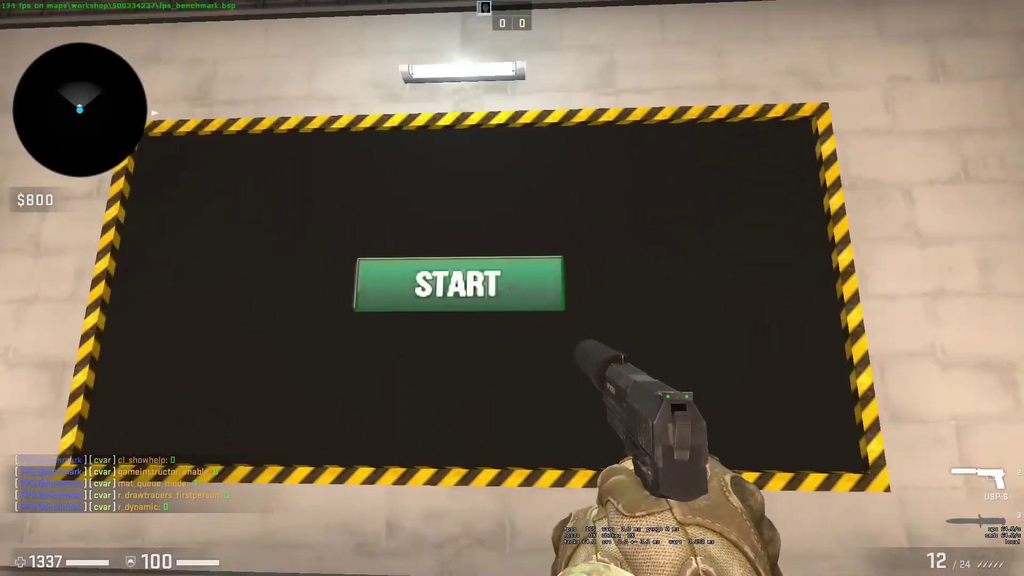
{"action": "left_click", "coordinate": [512, 288]}
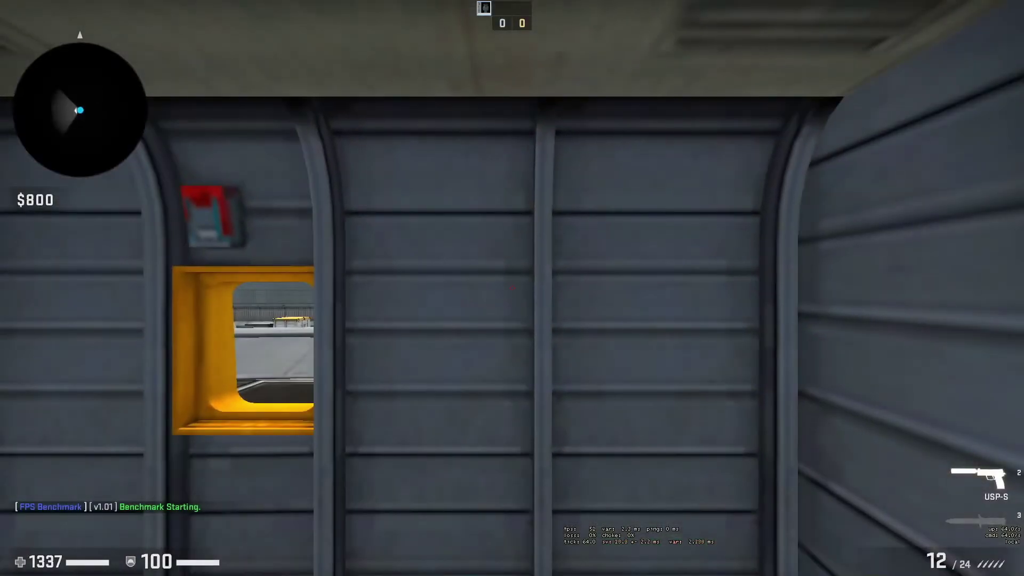